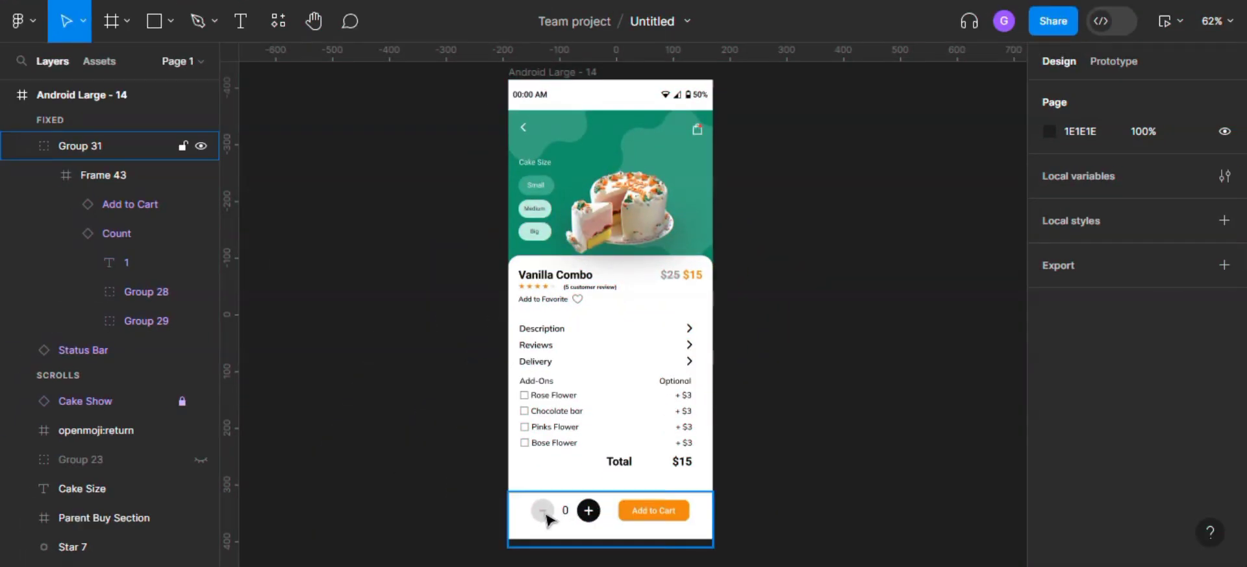
double_click(549, 519)
double_click(584, 511)
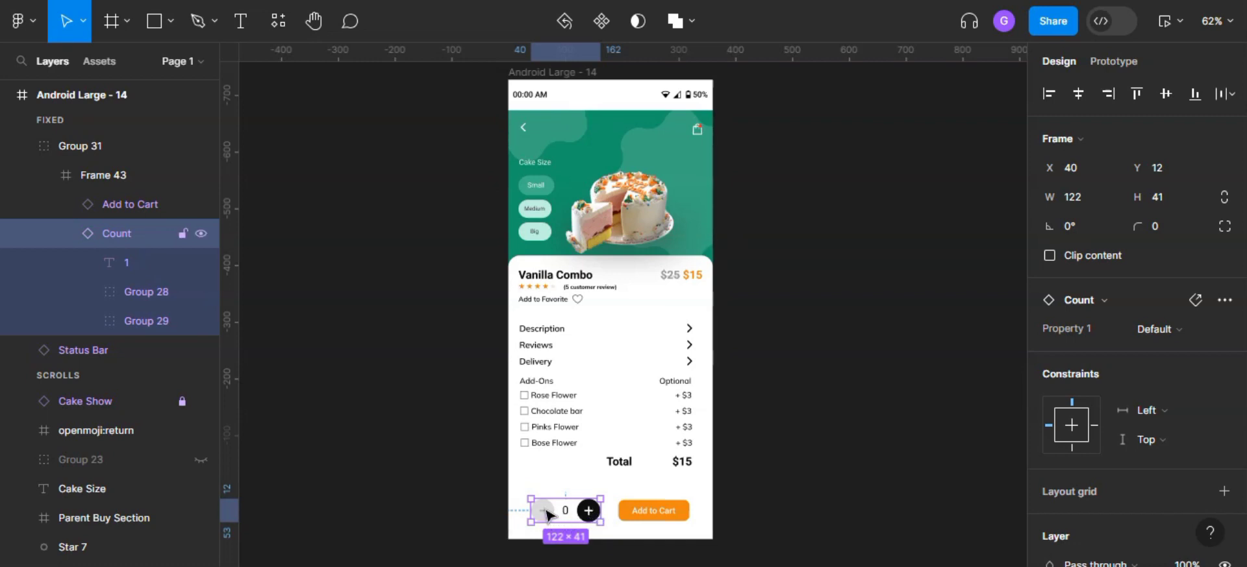
left_click(795, 474)
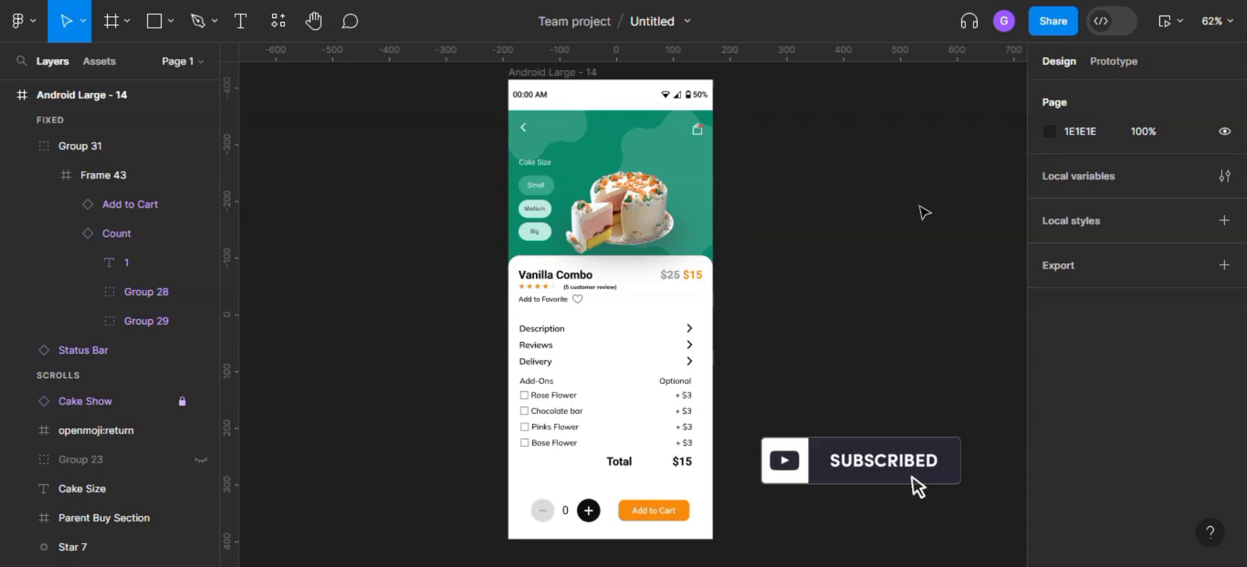
- Create a local number variable with its default name and a value of 0
left_click(1225, 177)
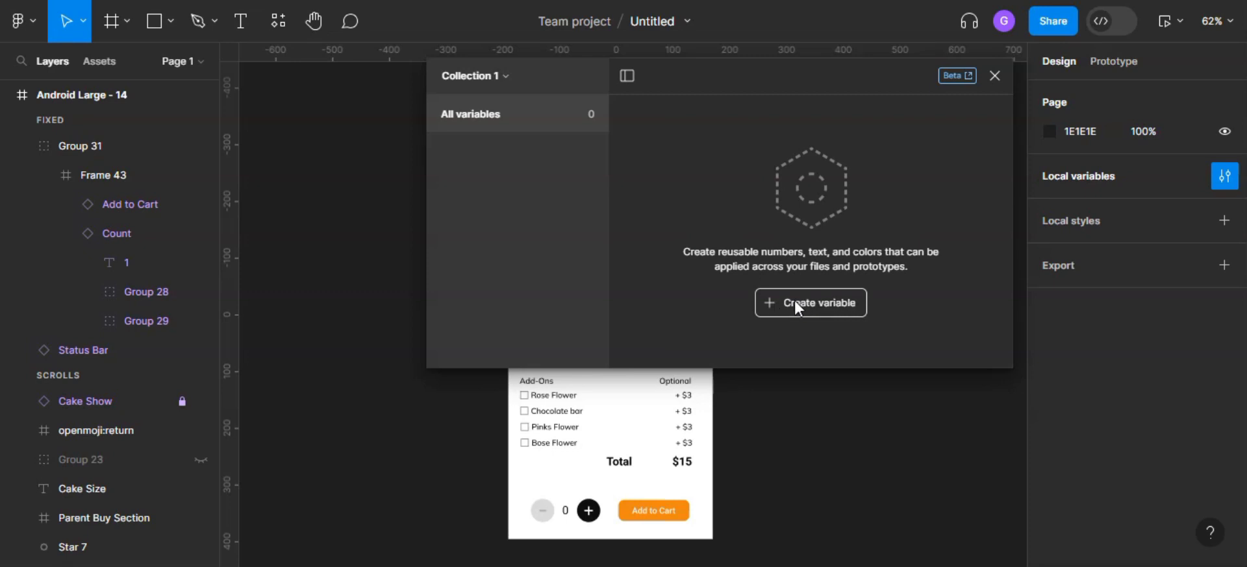
left_click(776, 301)
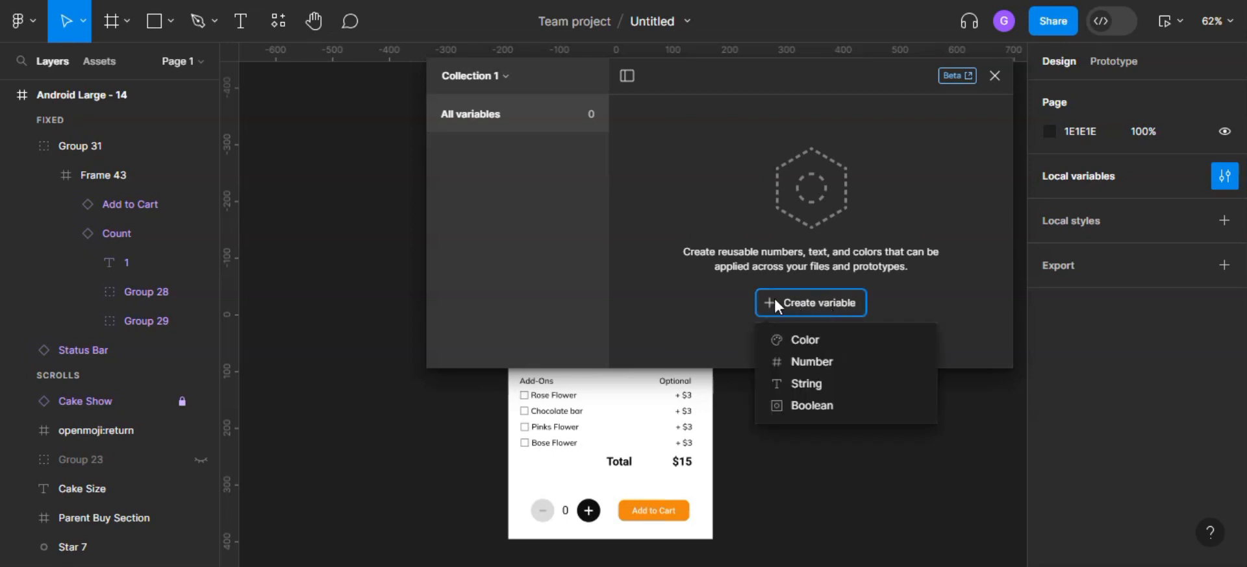
left_click(817, 361)
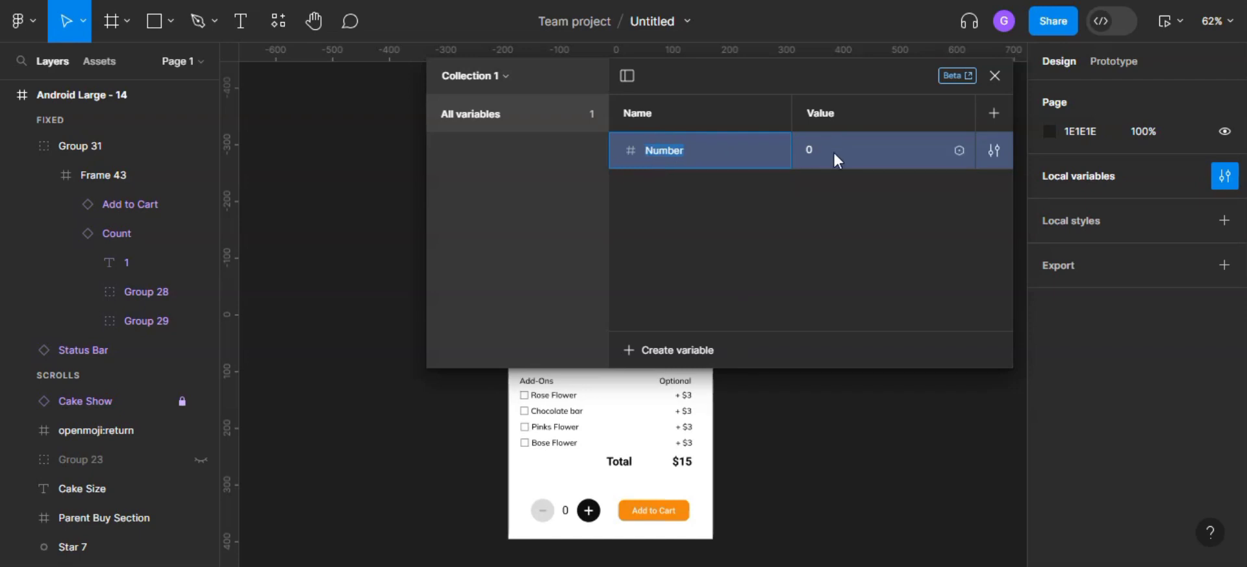
left_click(994, 77)
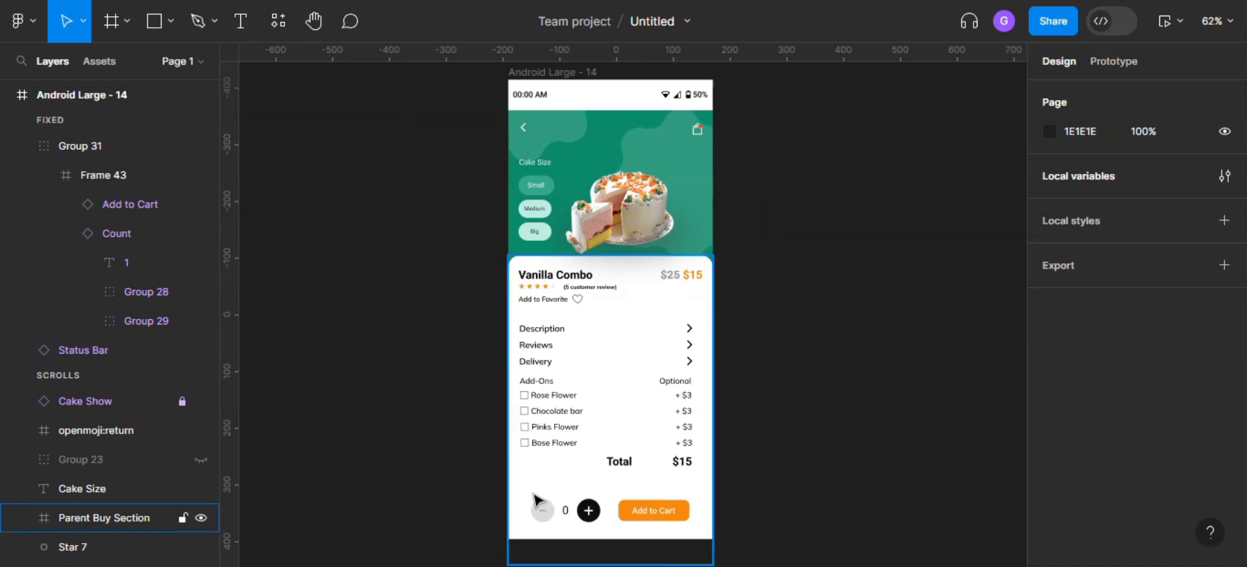
- Apply the Number variable to the count text between the minus and plus buttons
scroll(562, 510, "up", 5)
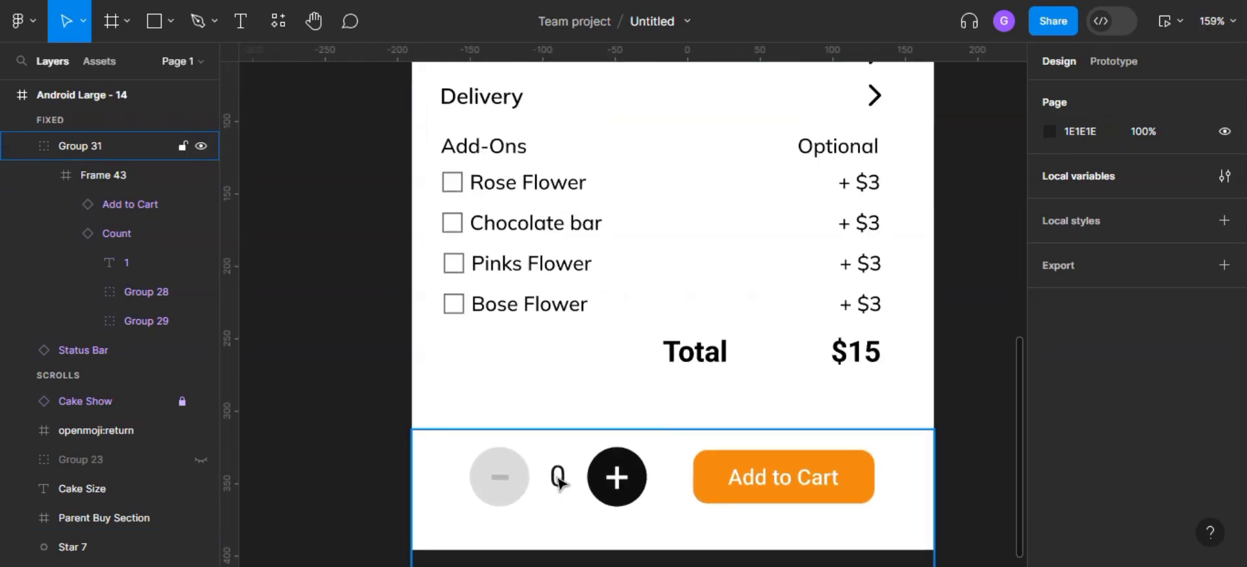
double_click(559, 480)
double_click(560, 481)
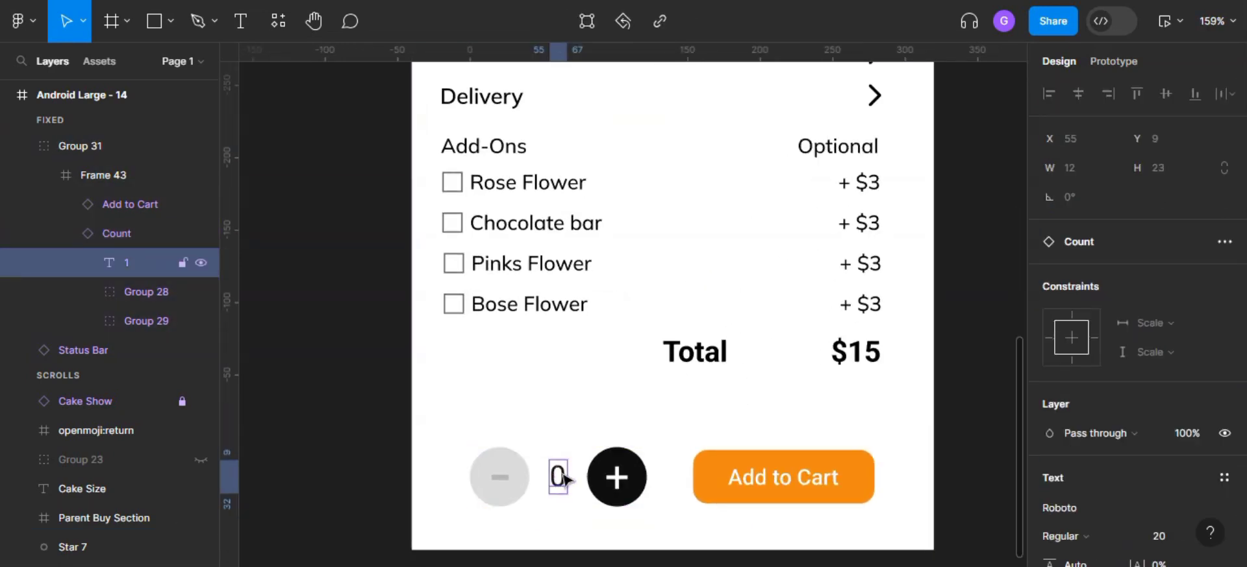
scroll(1122, 420, "down", 4)
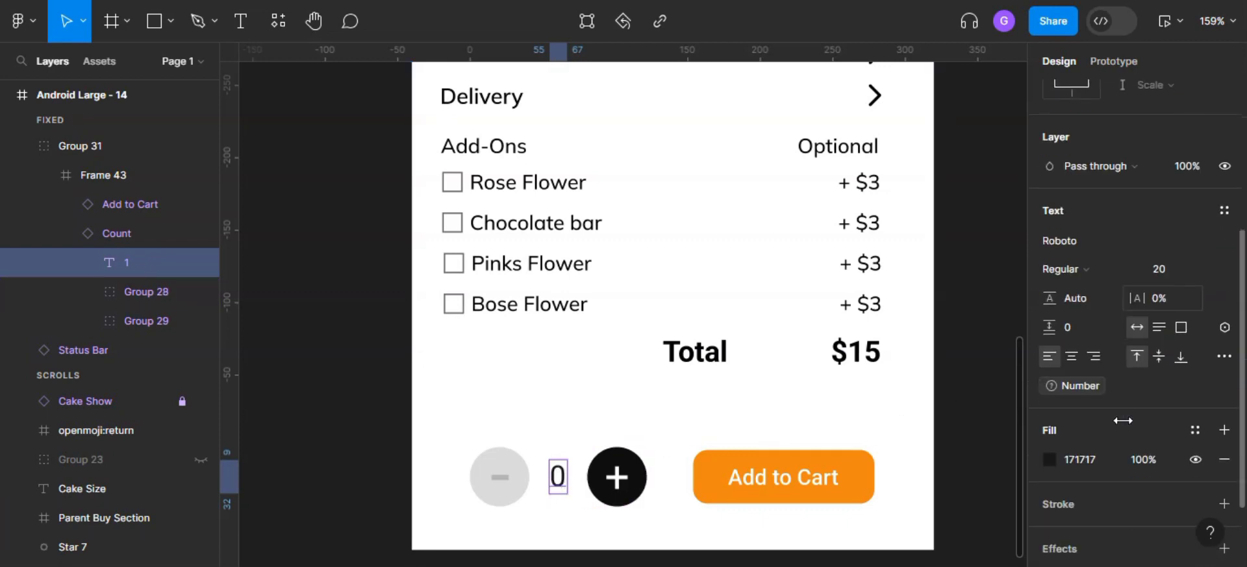
left_click(1224, 350)
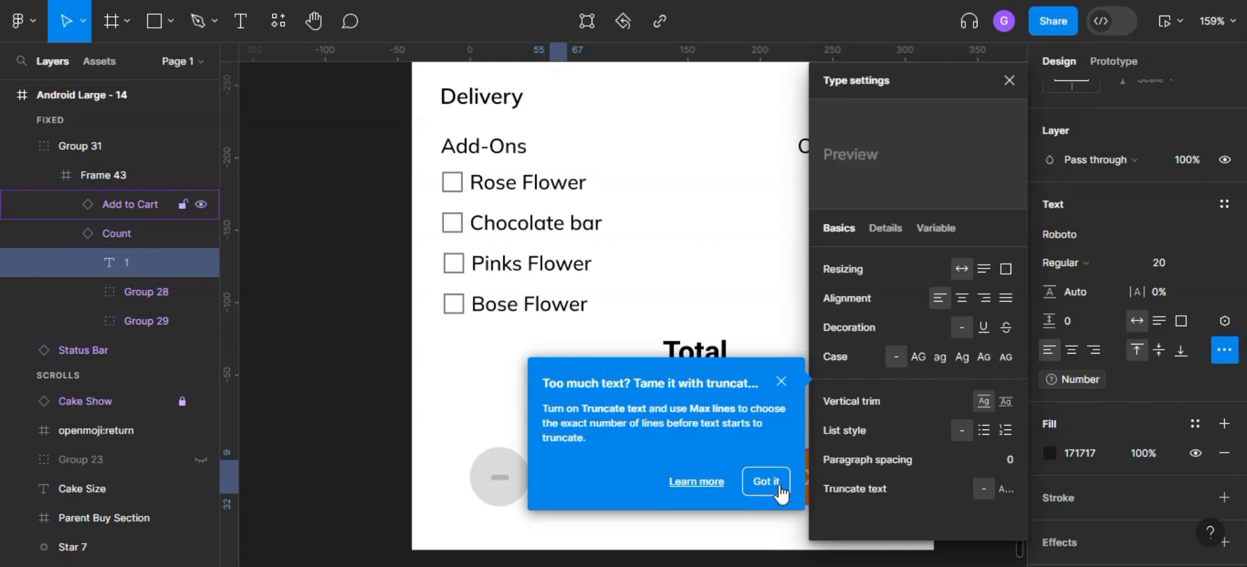
left_click(765, 482)
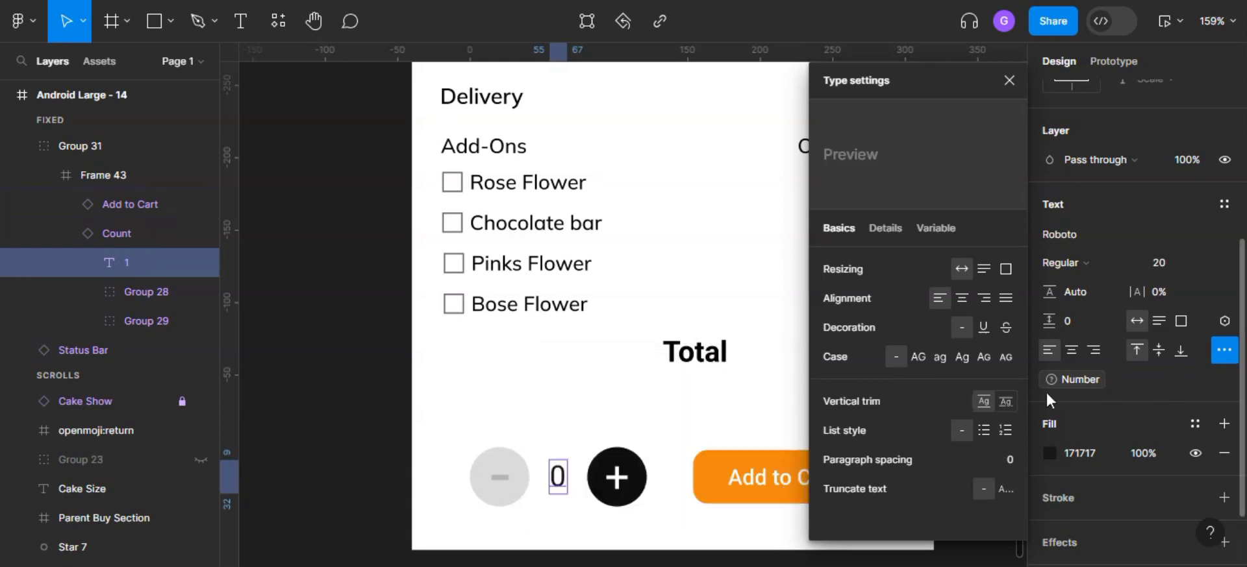
left_click(1225, 324)
left_click(1102, 435)
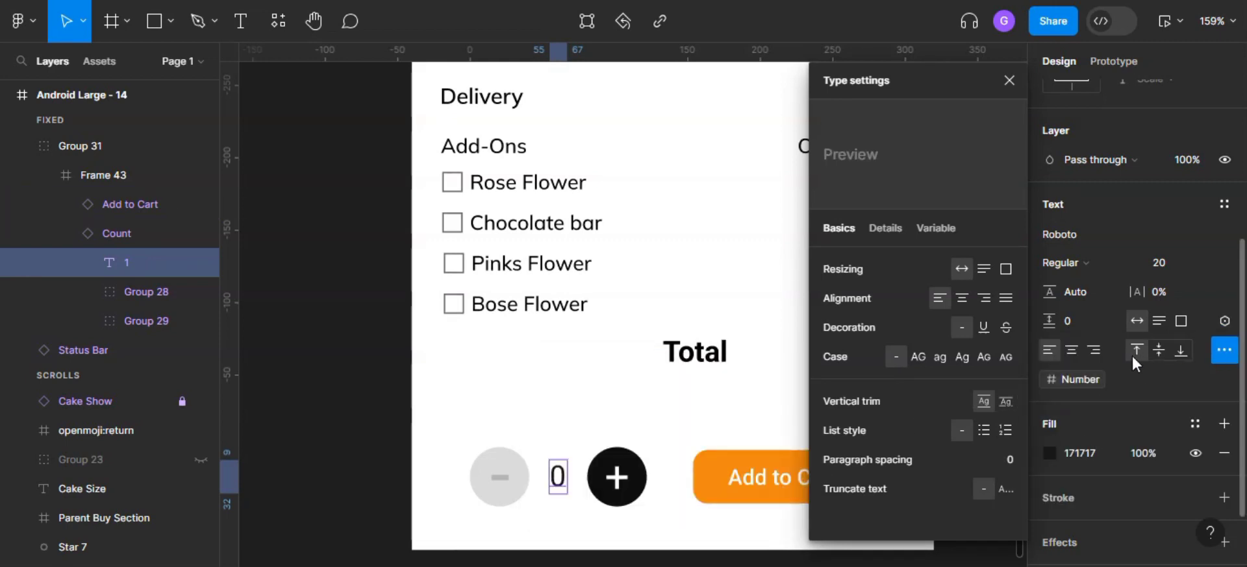
left_click(1225, 322)
left_click(1109, 434)
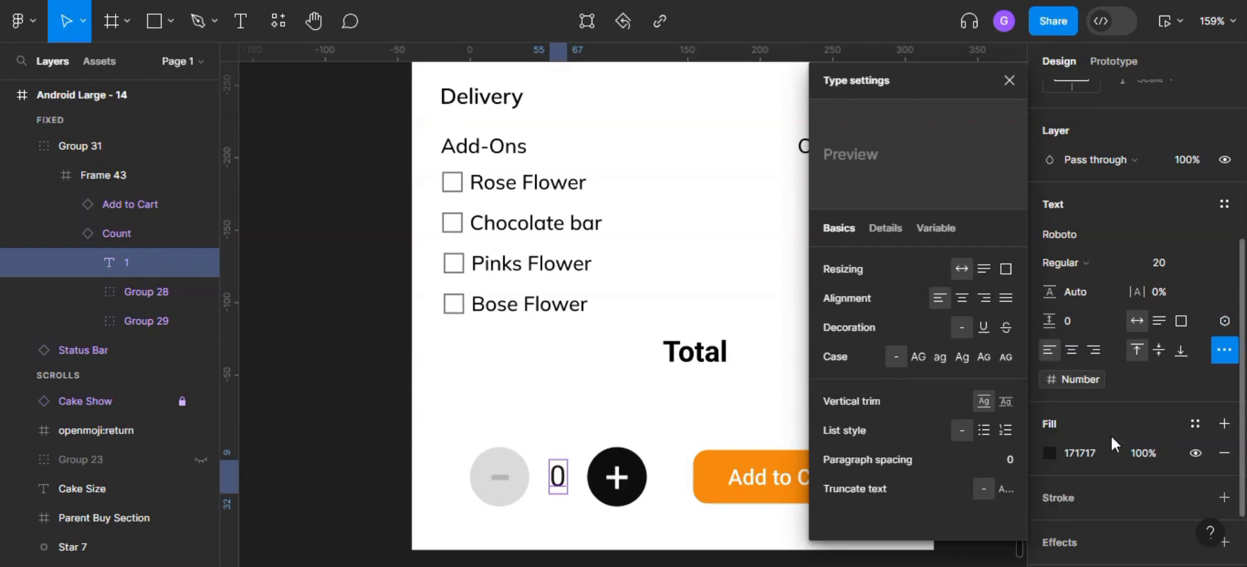
left_click(1009, 80)
- Detach the Number variable from the count text and reapply it
scroll(491, 407, "down", 5)
scroll(531, 385, "down", 4)
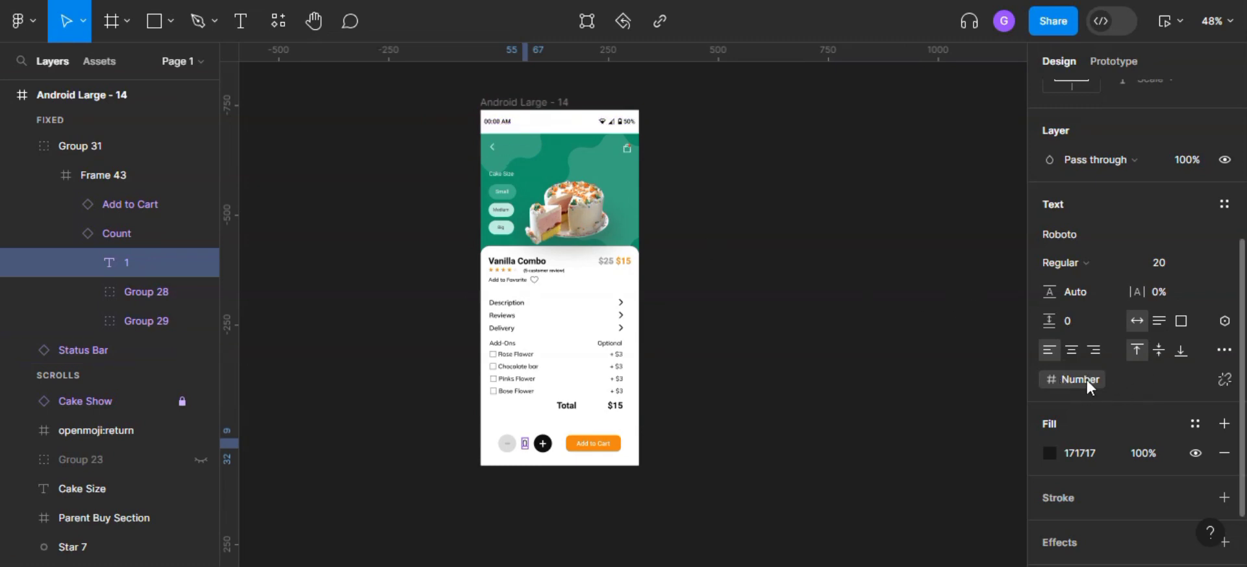
left_click(1225, 379)
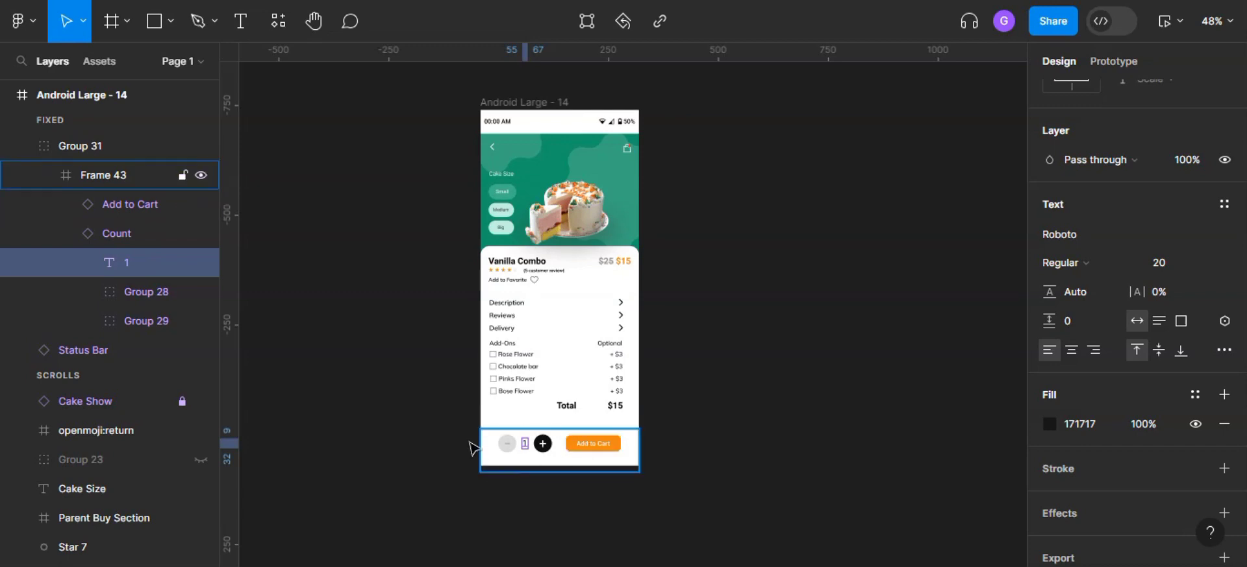
left_click(1224, 322)
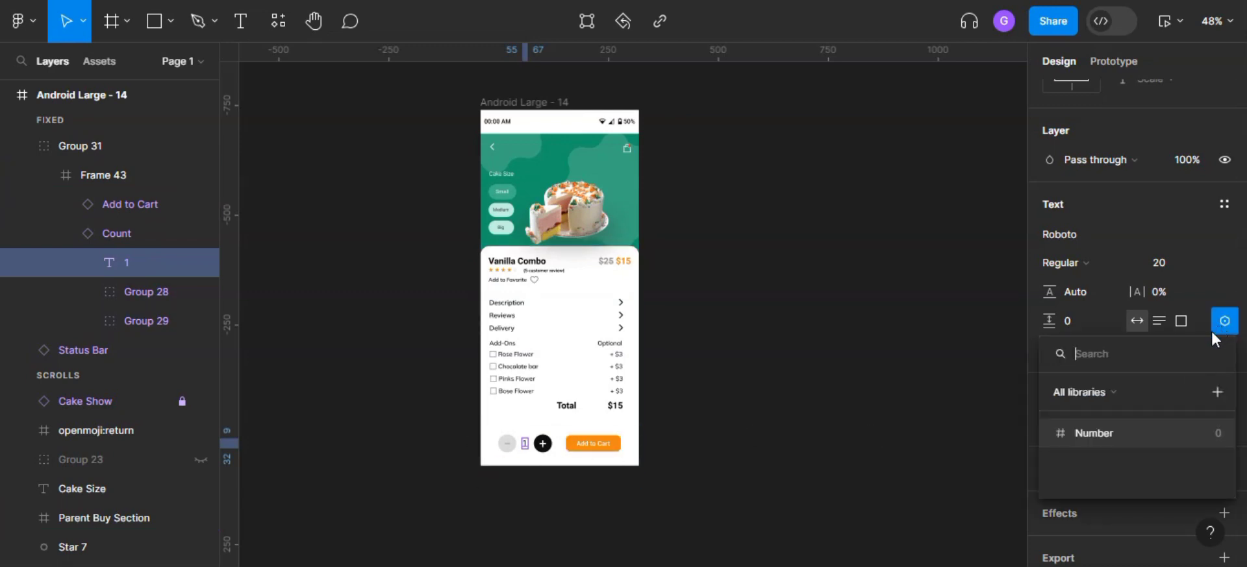
left_click(1083, 434)
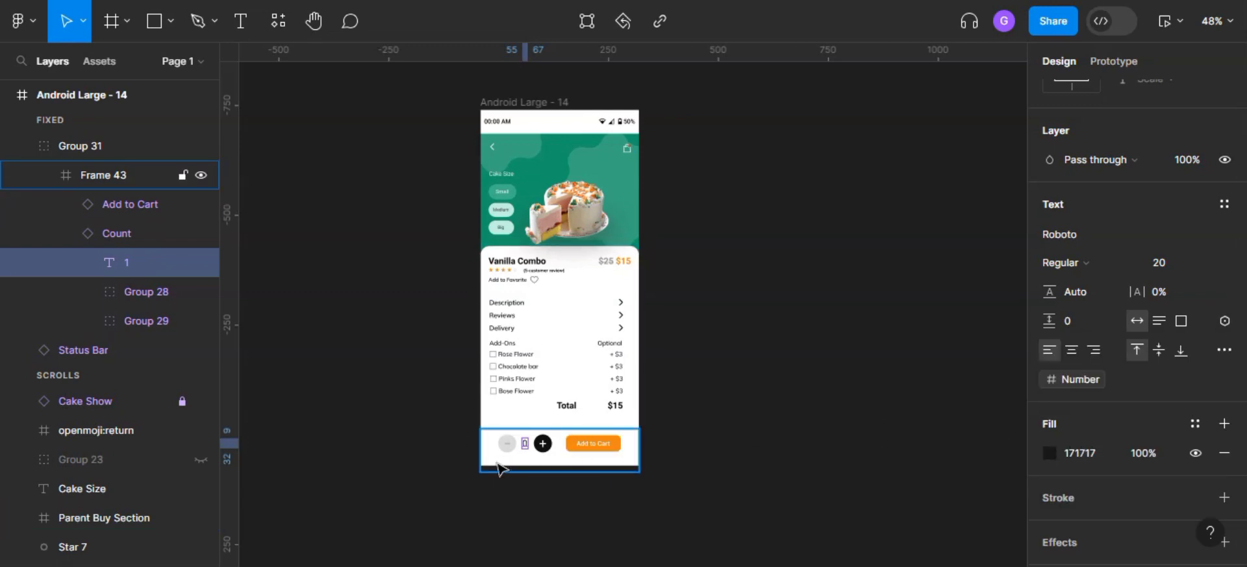
- Try the values 12 and 5 for the Number variable to test its link with the count text
scroll(482, 428, "up", 3)
scroll(519, 455, "up", 4)
scroll(555, 461, "down", 3)
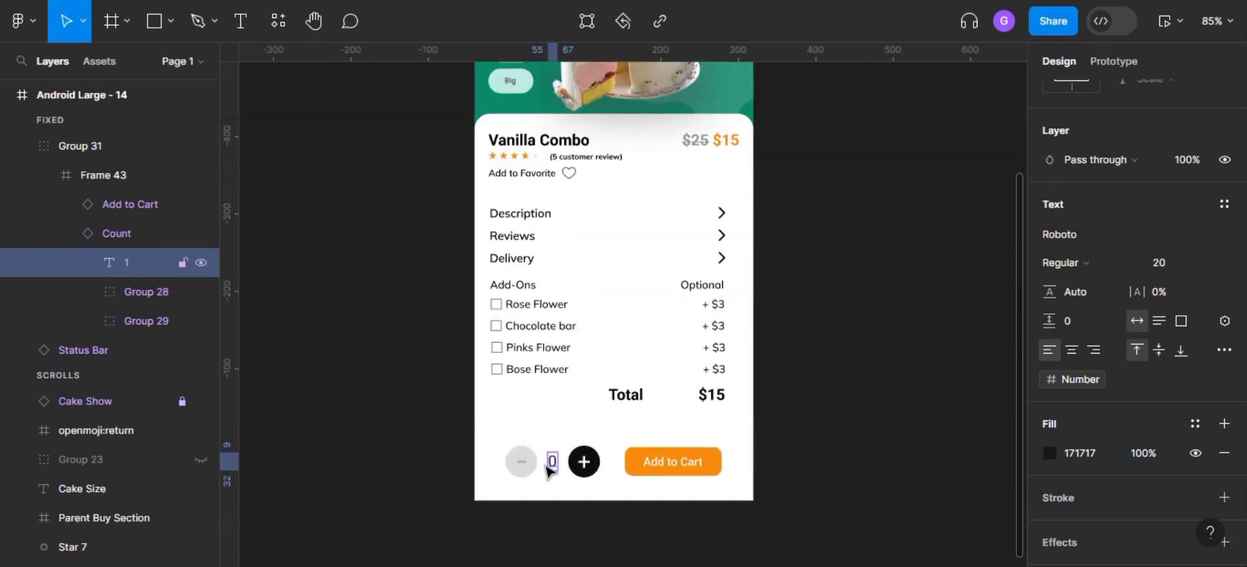
scroll(551, 466, "up", 3)
scroll(1119, 383, "up", 5)
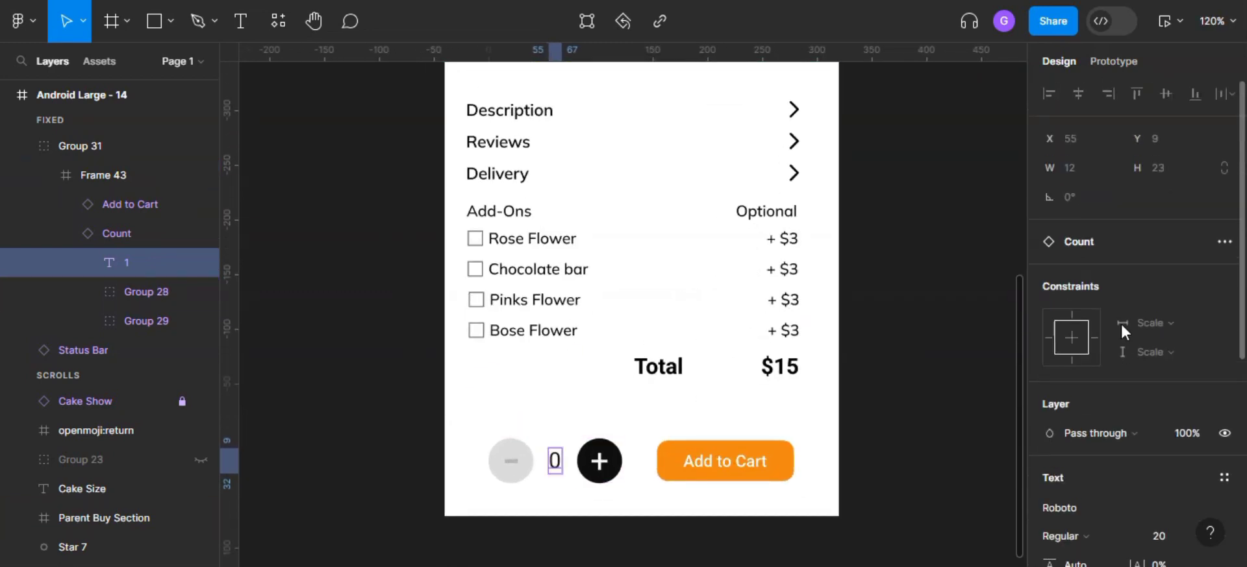
scroll(903, 279, "up", 5)
left_click(933, 259)
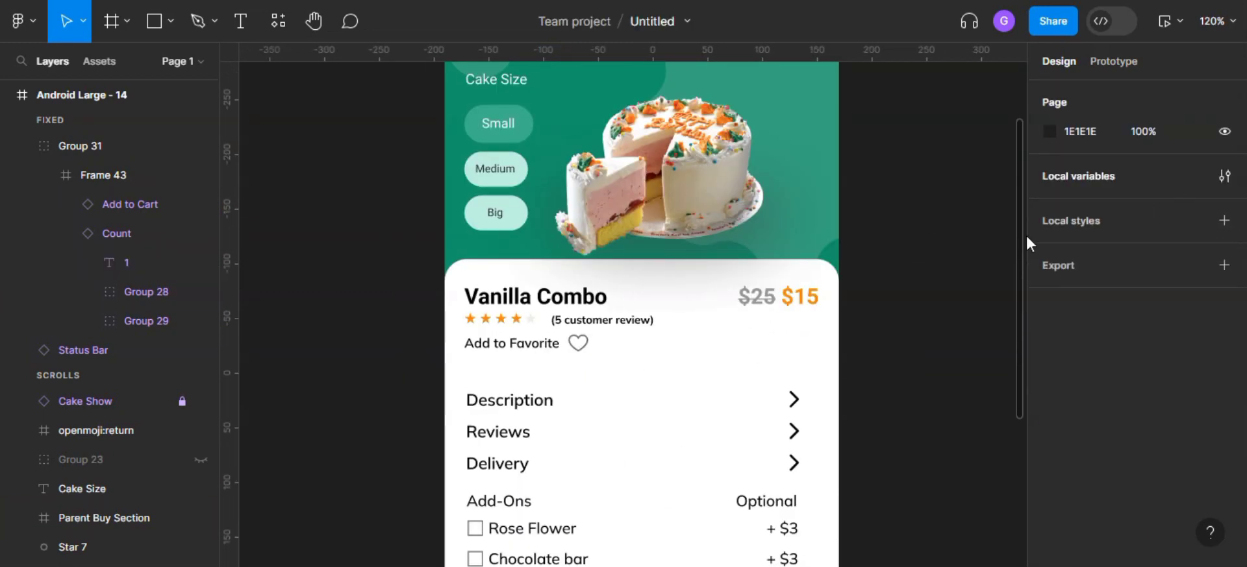
scroll(961, 299, "down", 5)
left_click(1224, 176)
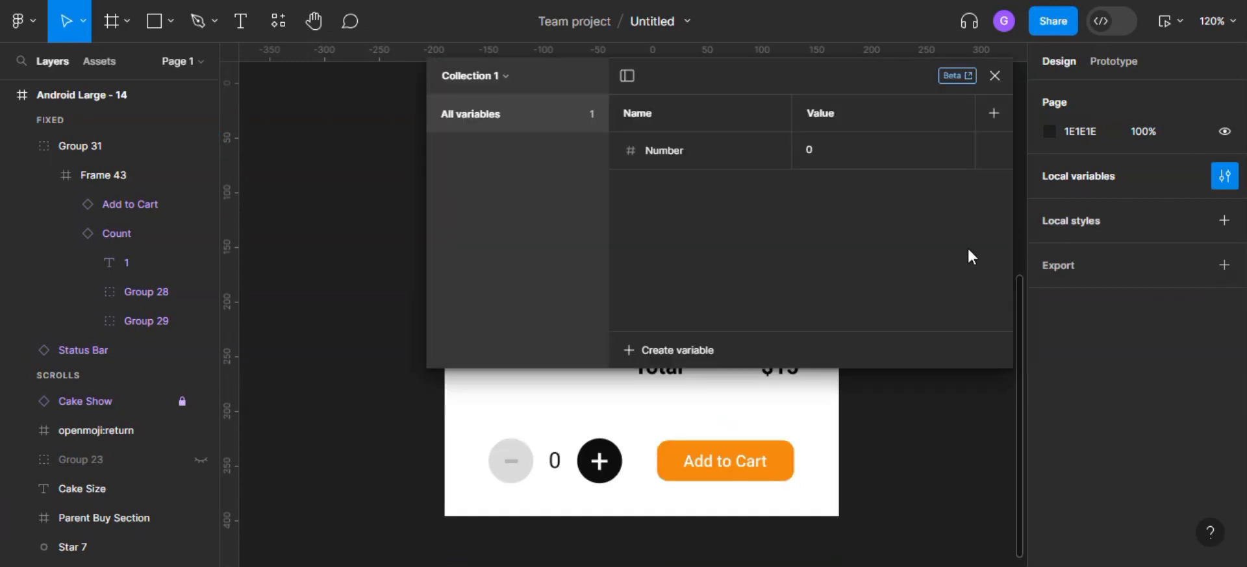
left_click(821, 154)
type("12")
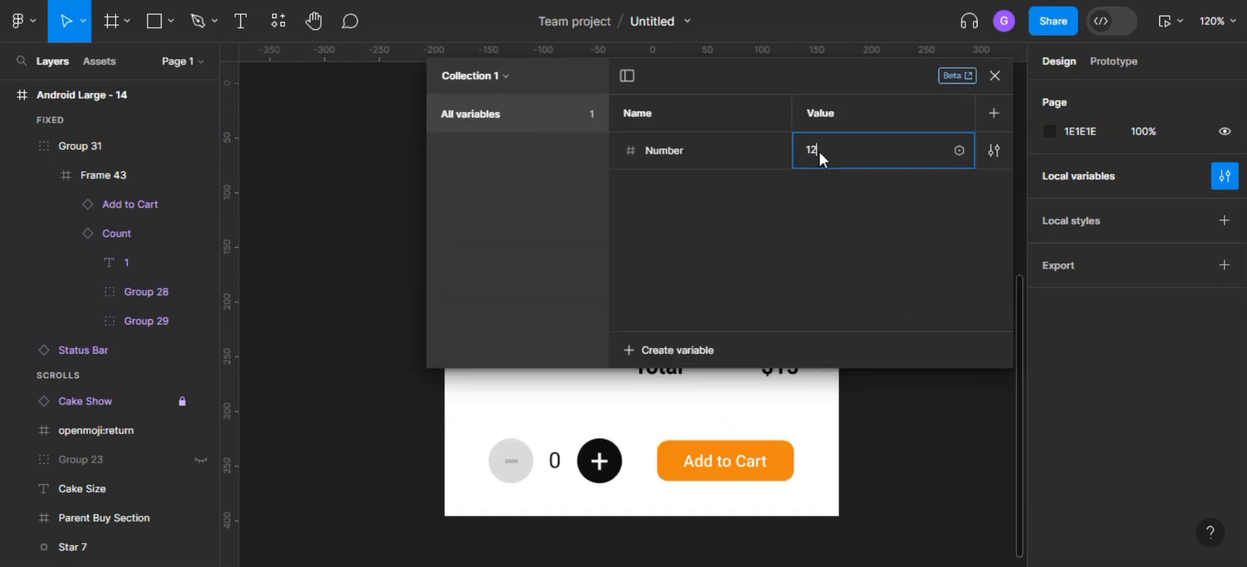
key("Return")
left_click(848, 153)
type("5")
key("Return")
- Set the Number variable's value to 0 and close the local variables
left_click(835, 144)
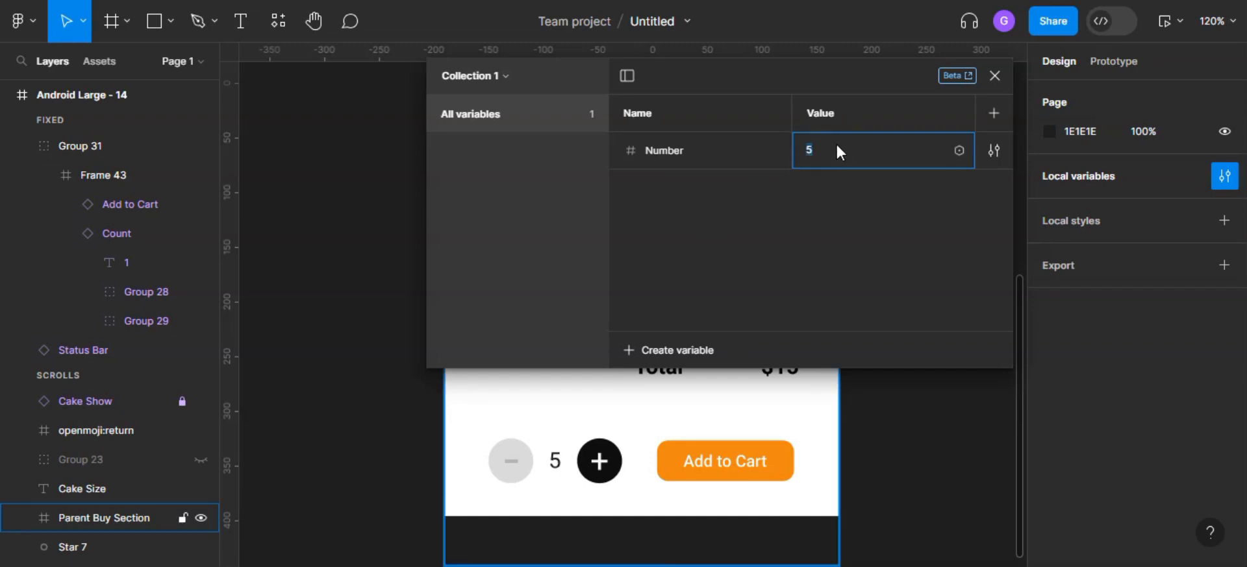
type("0")
key("Return")
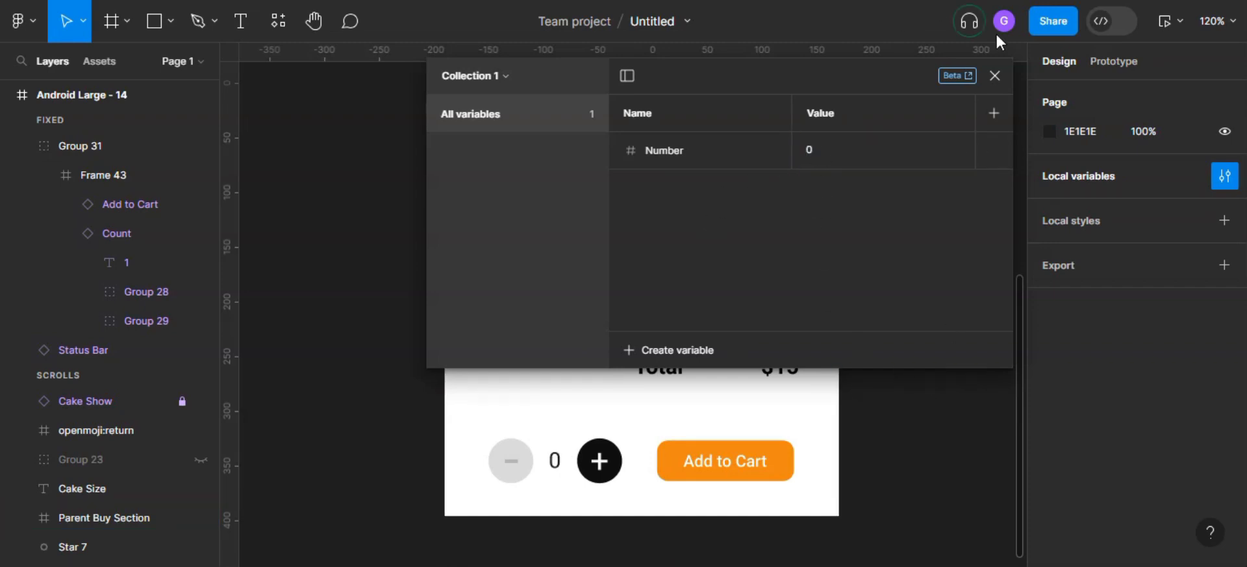
left_click(994, 75)
- Add an on-click prototype interaction to the counter's plus button frame
scroll(672, 429, "down", 3)
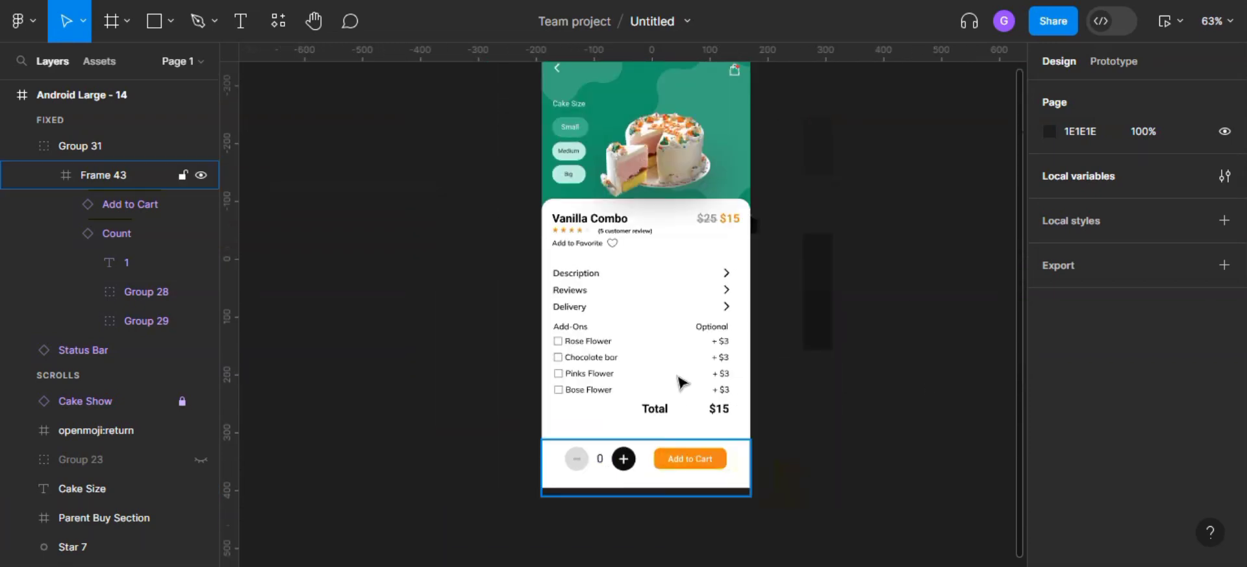
scroll(675, 389, "up", 3)
scroll(617, 506, "down", 3)
scroll(595, 415, "down", 3)
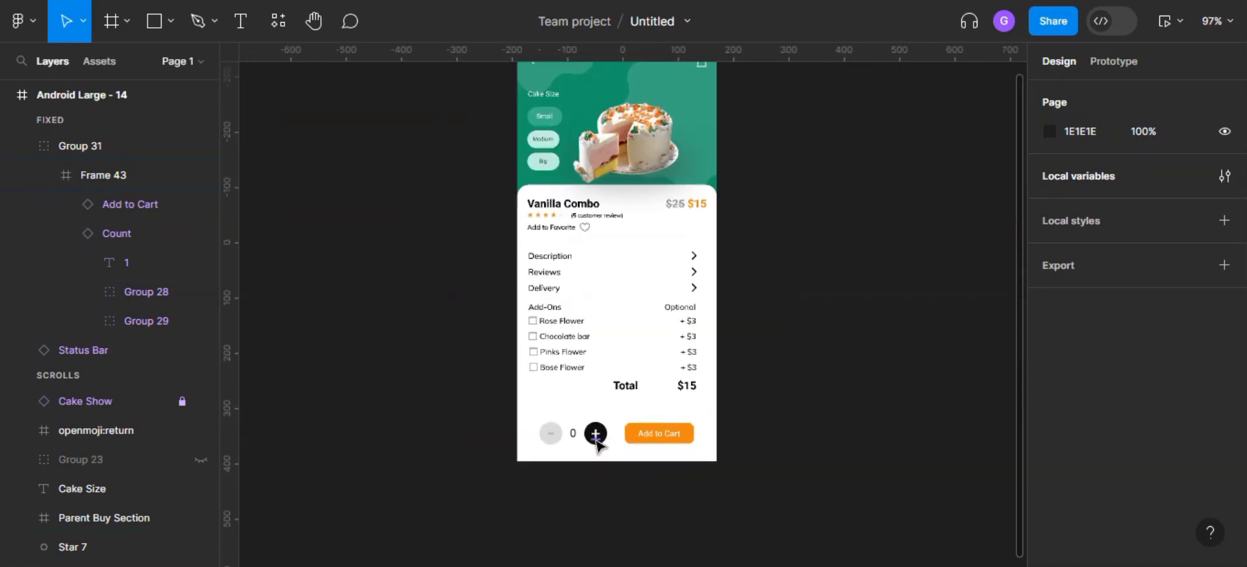
scroll(626, 423, "up", 1)
scroll(595, 437, "up", 5)
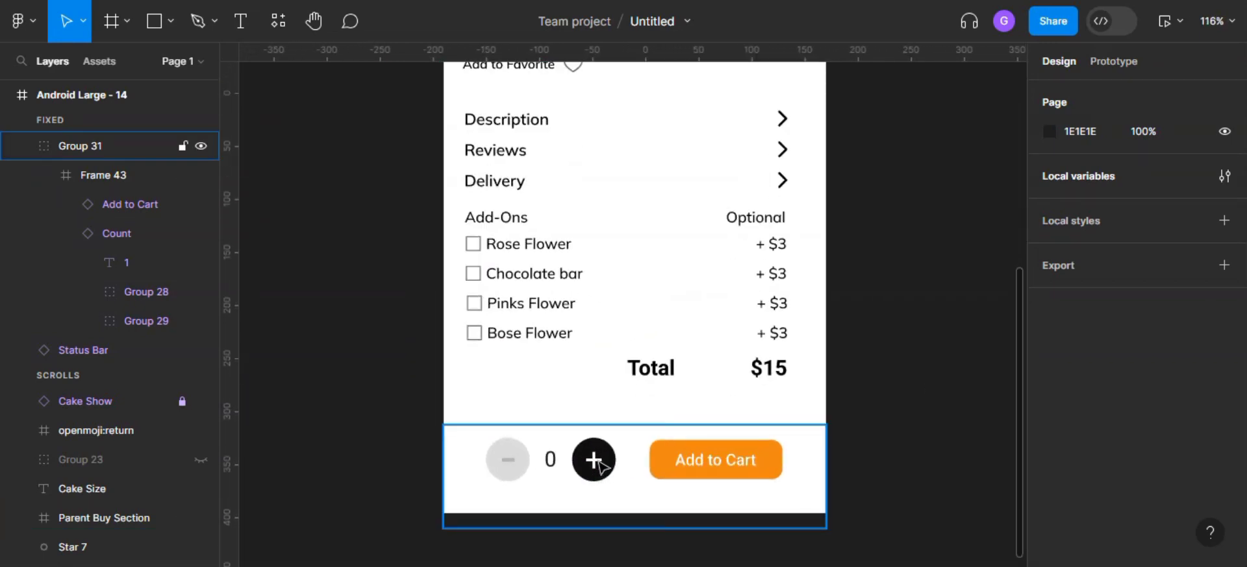
double_click(601, 466)
double_click(593, 461)
left_click(593, 461)
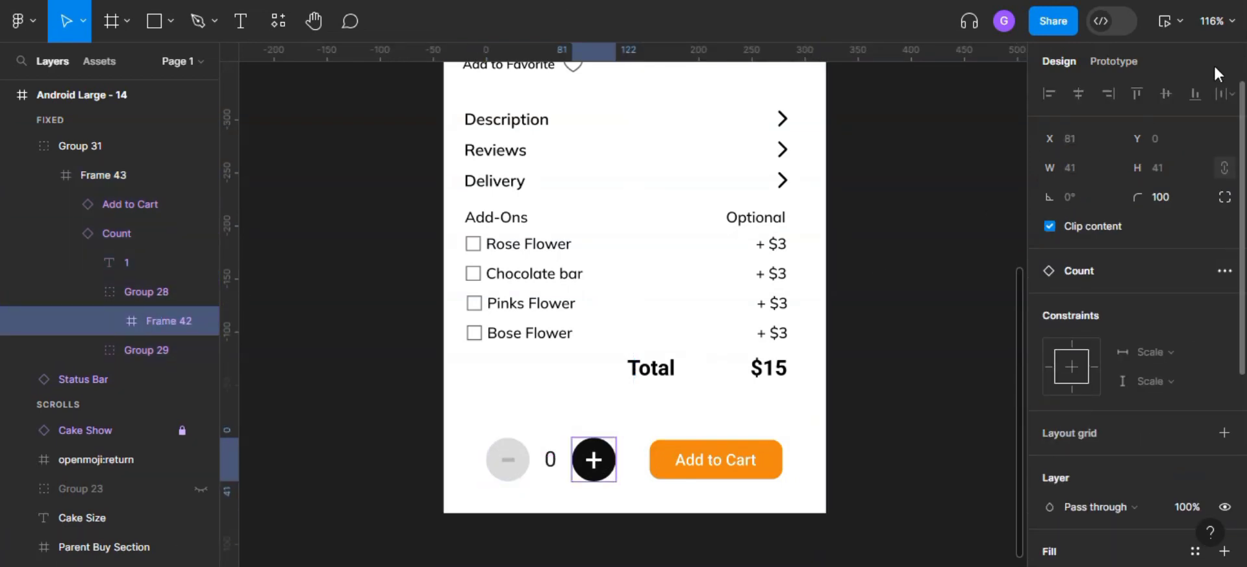
left_click(1113, 63)
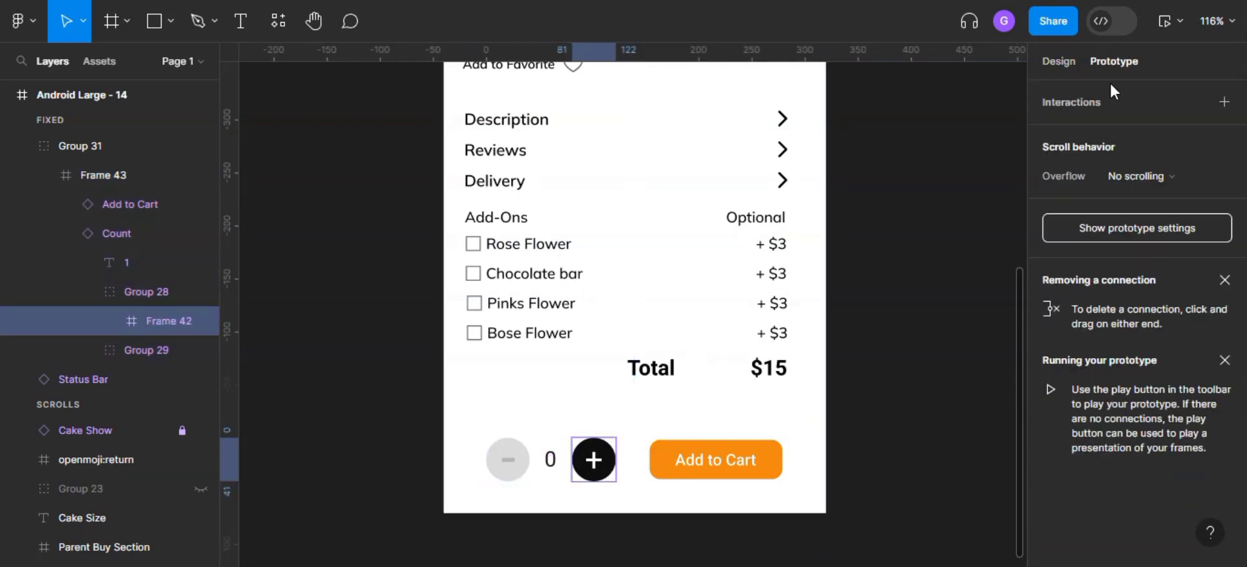
left_click(1224, 103)
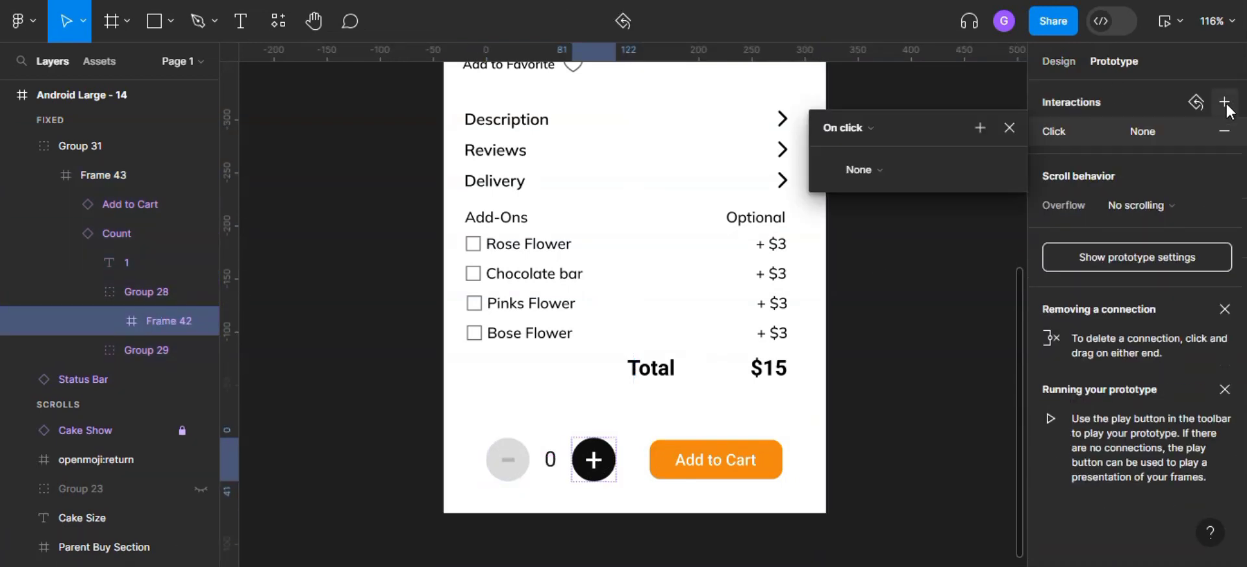
- Make the plus button's on-click interaction set the Number variable to Number + 1
left_click(878, 169)
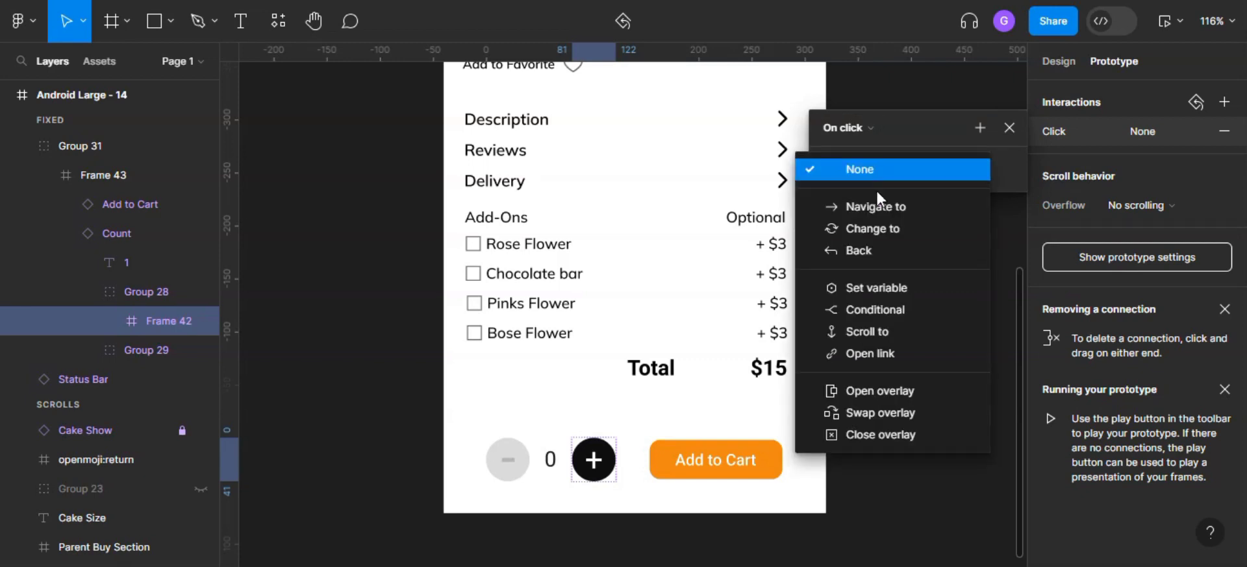
left_click(878, 290)
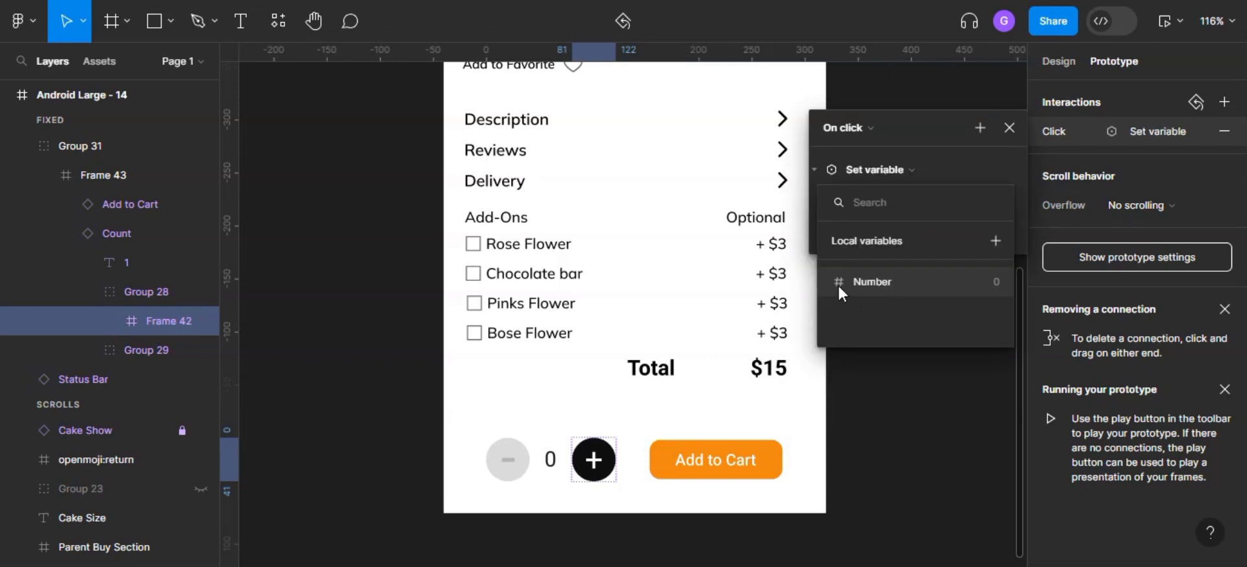
left_click(876, 283)
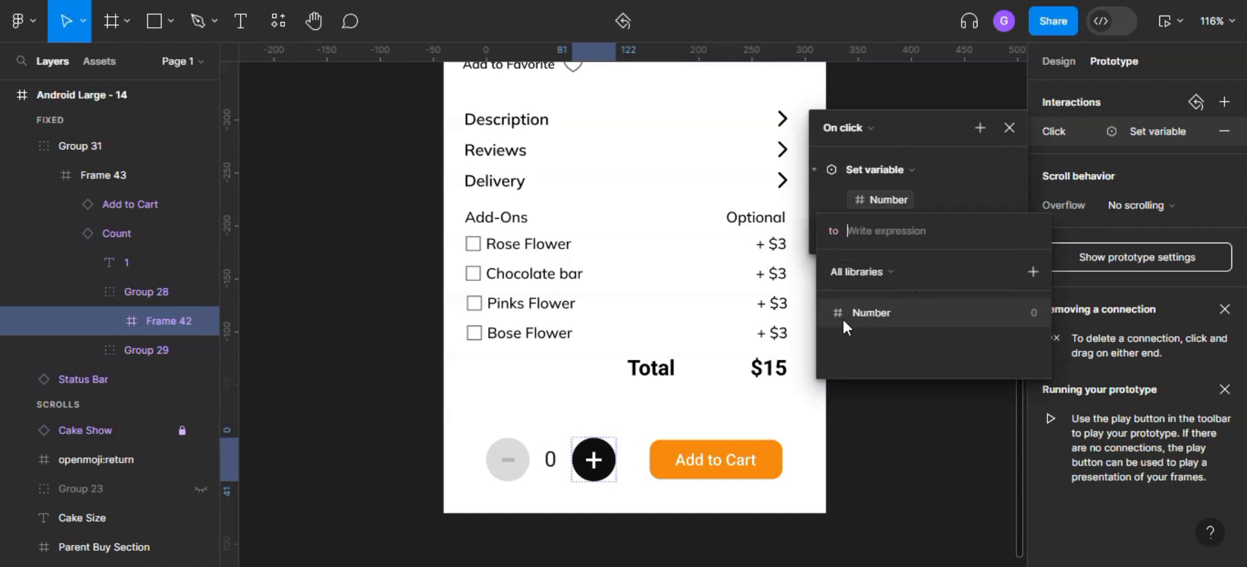
left_click(863, 313)
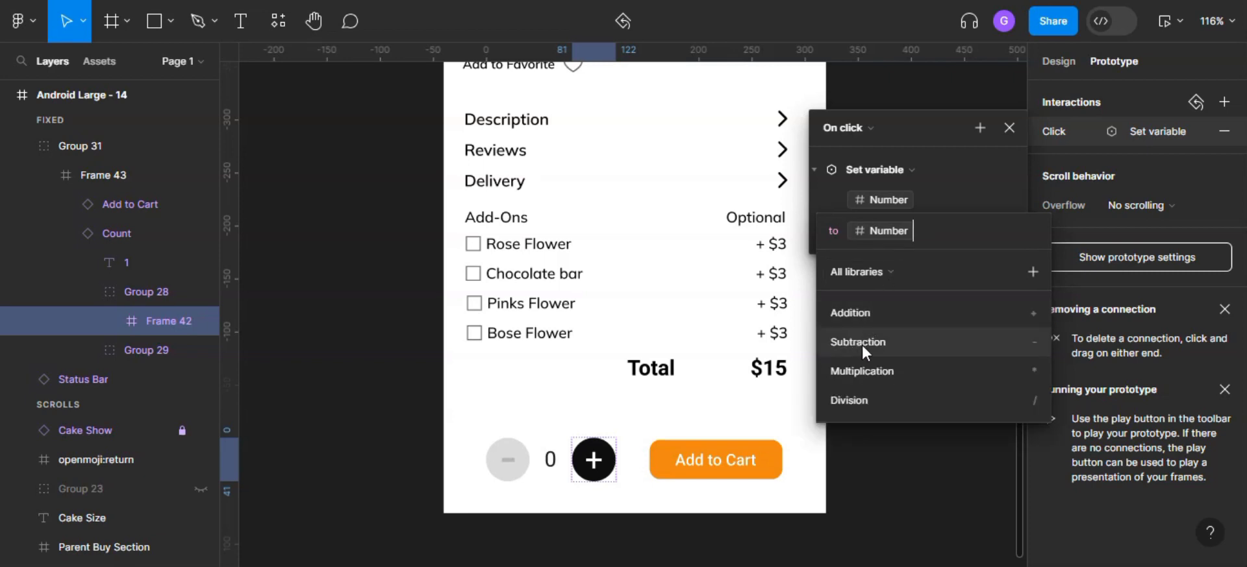
left_click(870, 314)
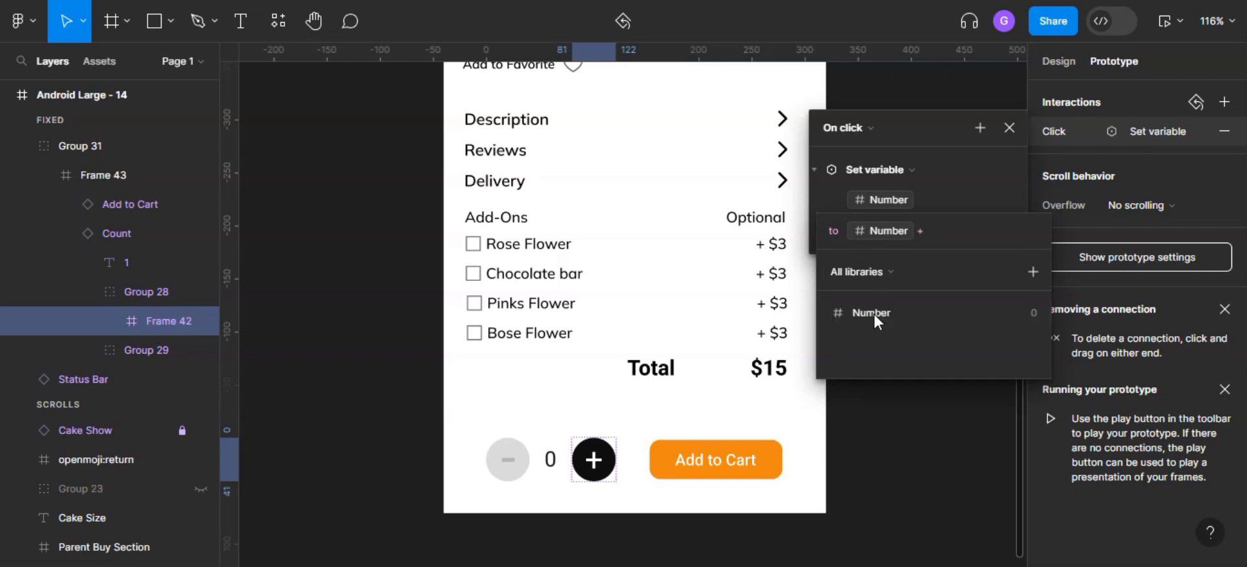
type("1")
key("Return")
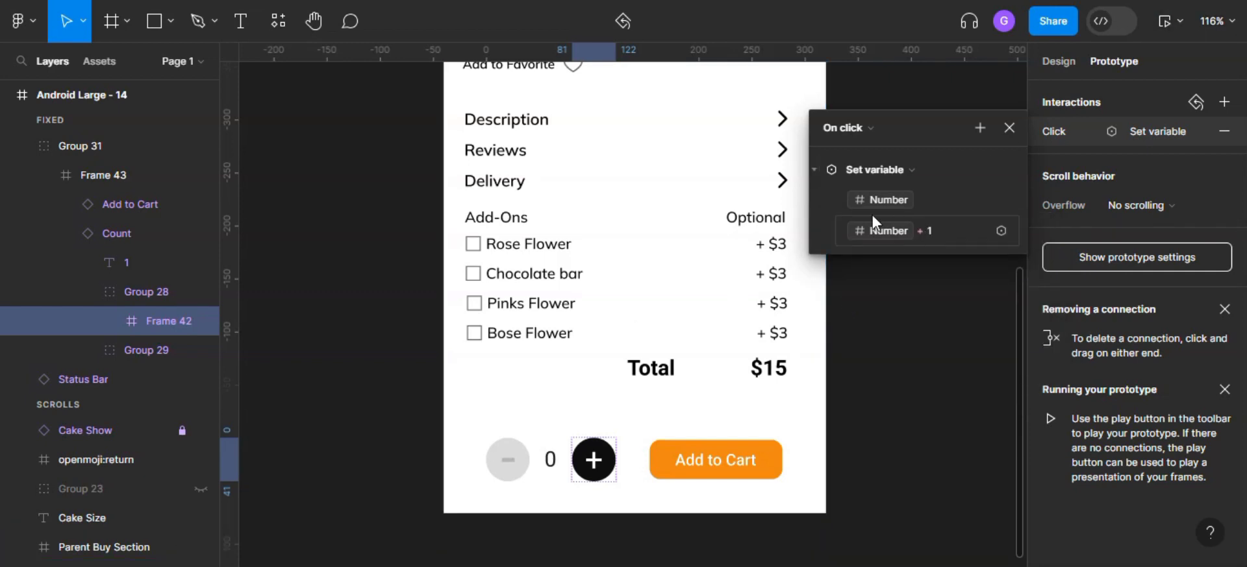
- Open the prototype preview and test the counter's plus and minus buttons
scroll(557, 458, "down", 4)
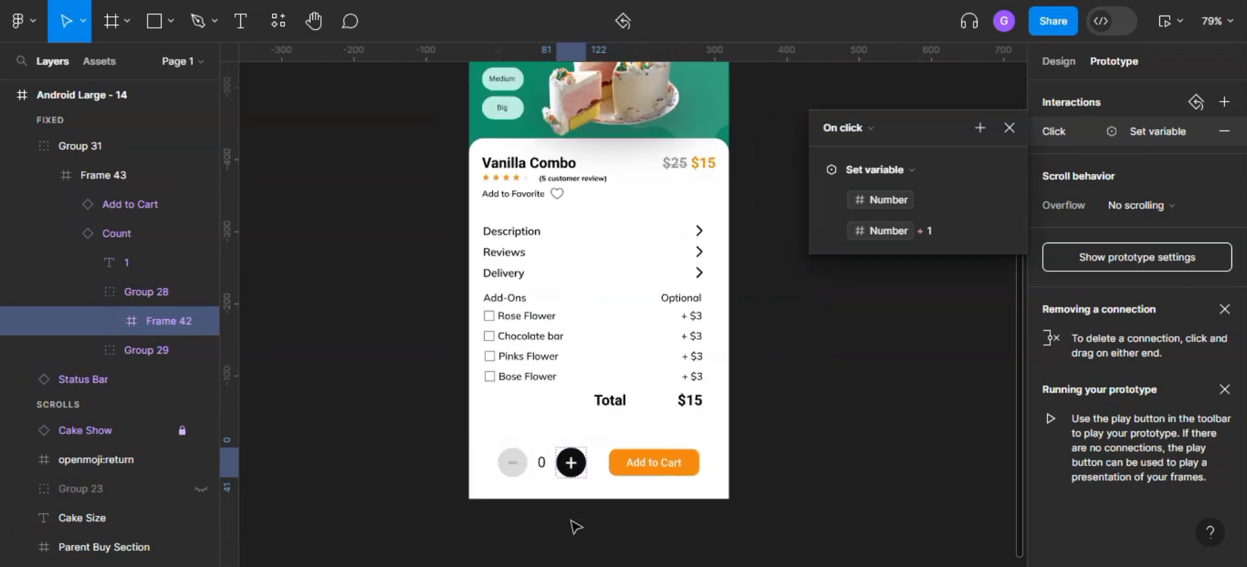
scroll(571, 523, "up", 4)
left_click(1174, 24)
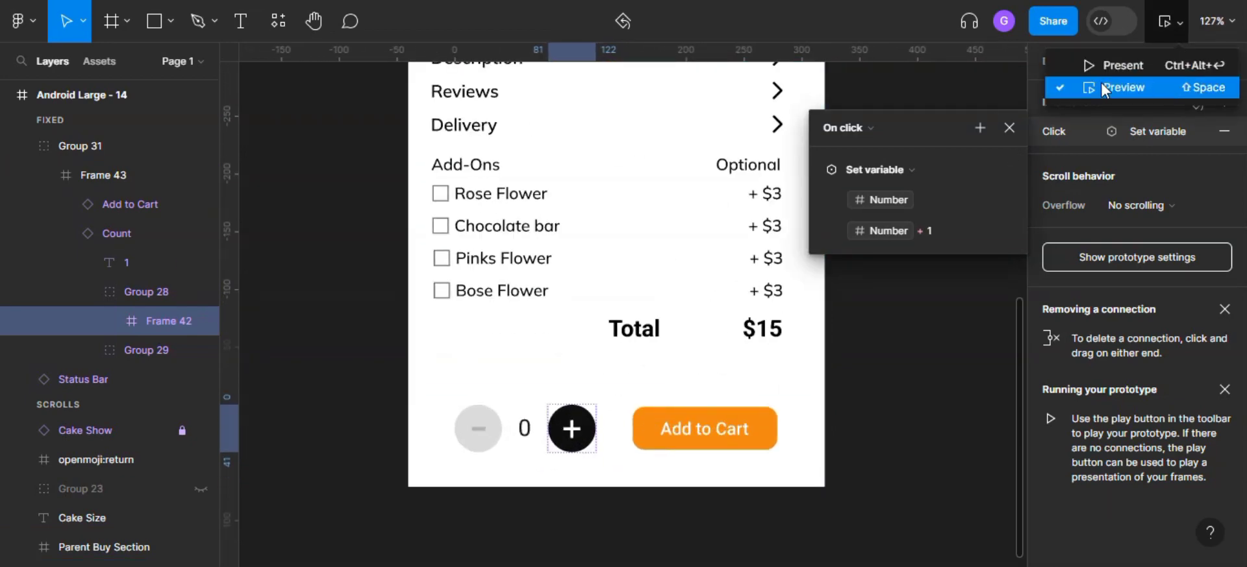
left_click(1143, 87)
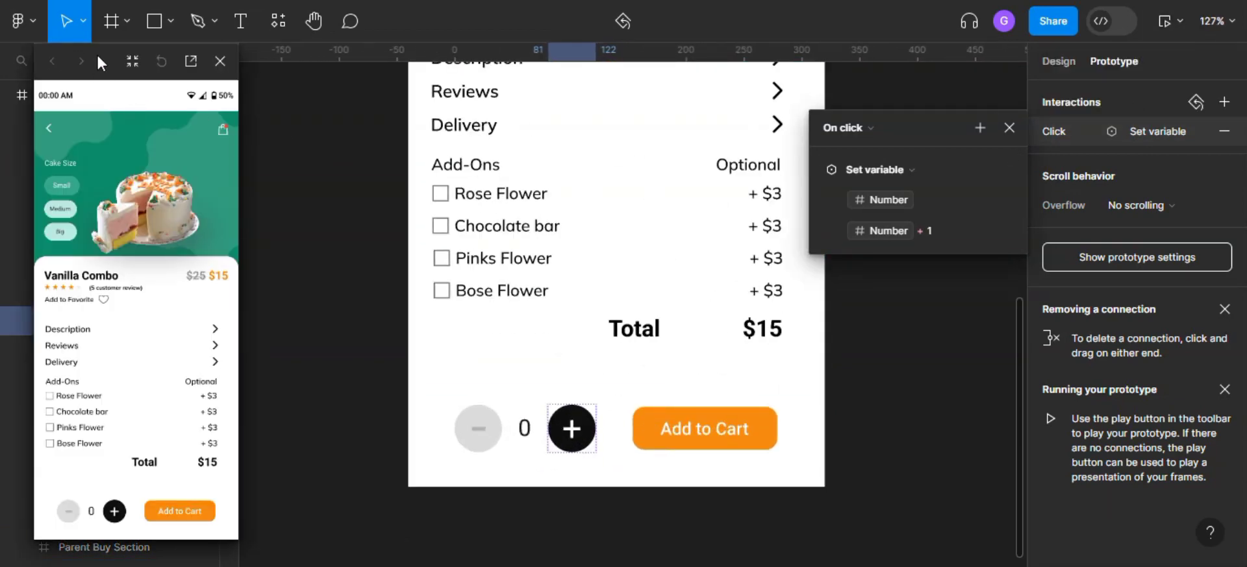
left_click(190, 513)
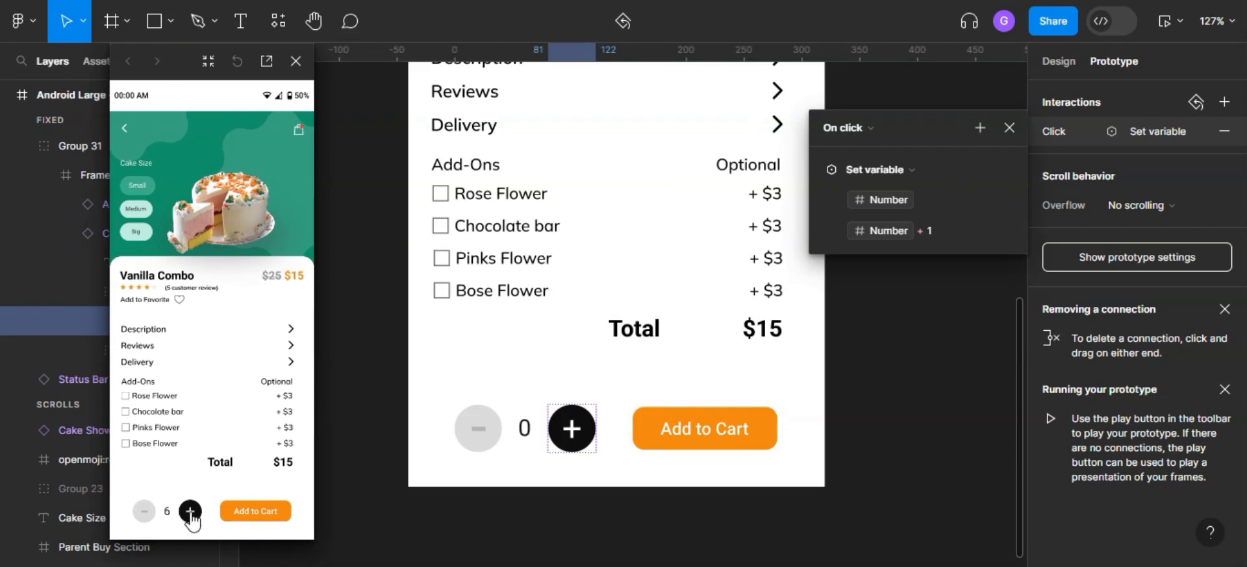
left_click(190, 513)
left_click(144, 520)
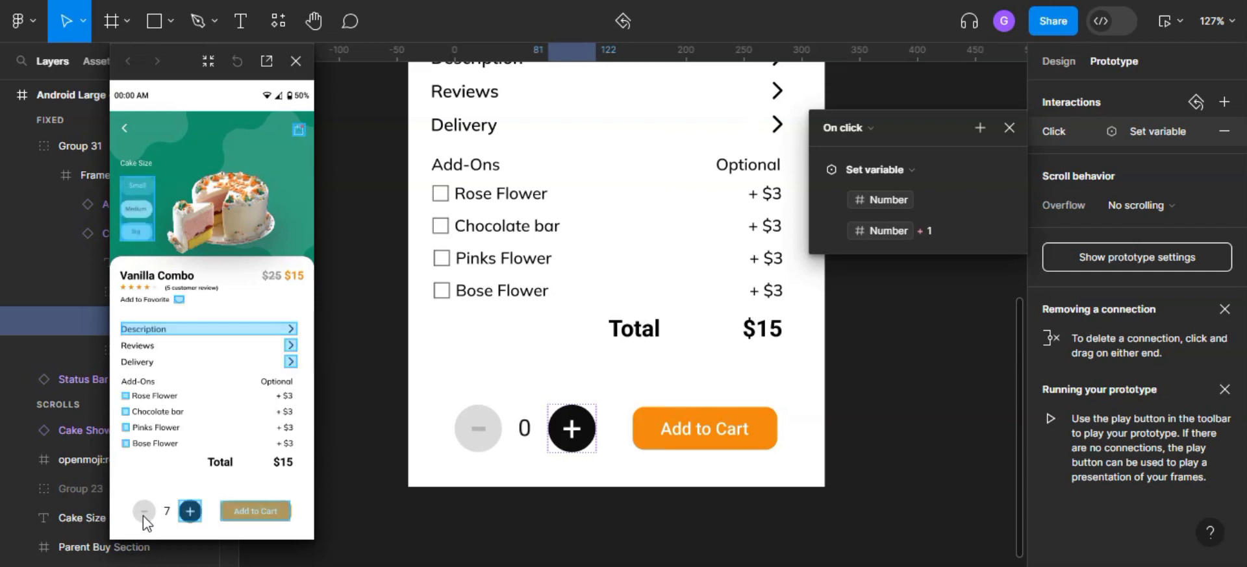
- Add an on-click interaction to the minus button that sets the Number variable to Number - 1
left_click(490, 431)
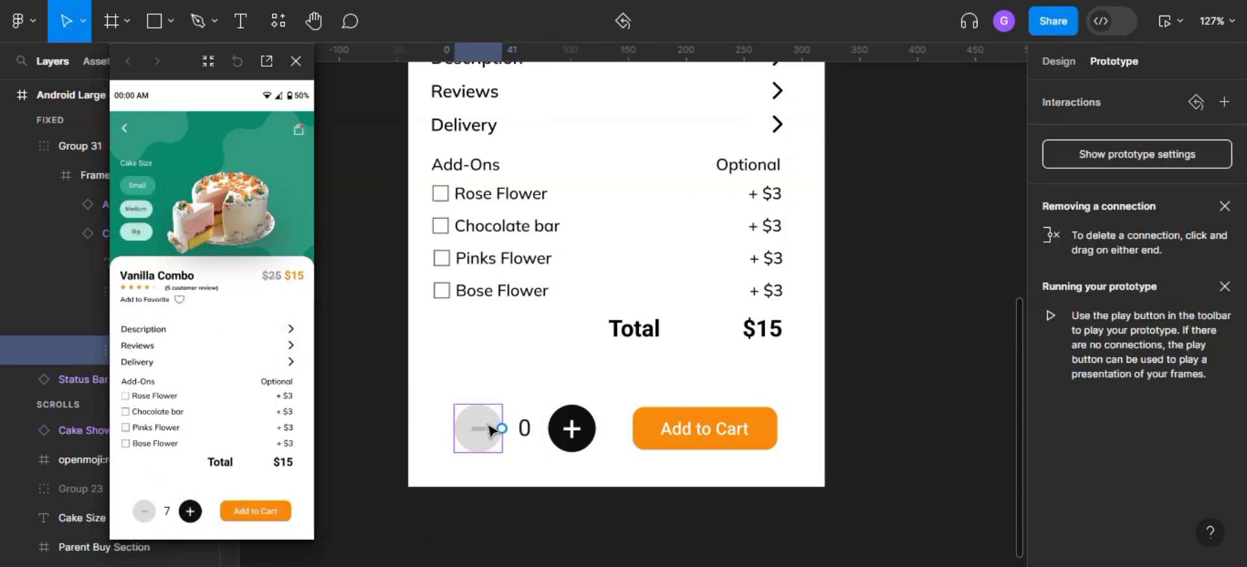
left_click(1231, 110)
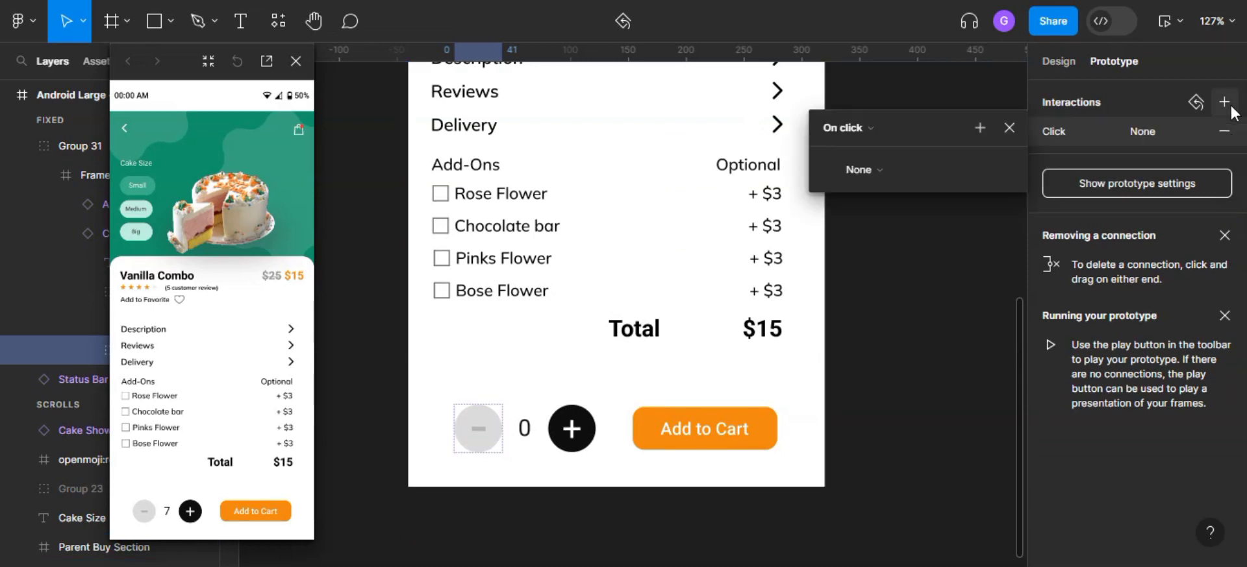
left_click(895, 169)
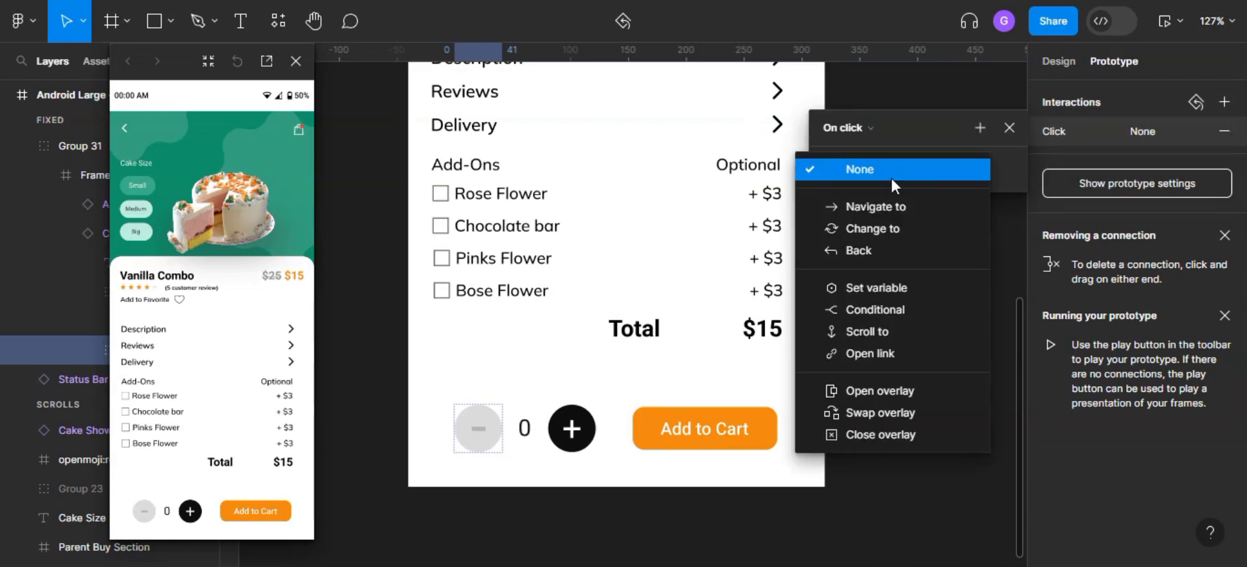
left_click(878, 288)
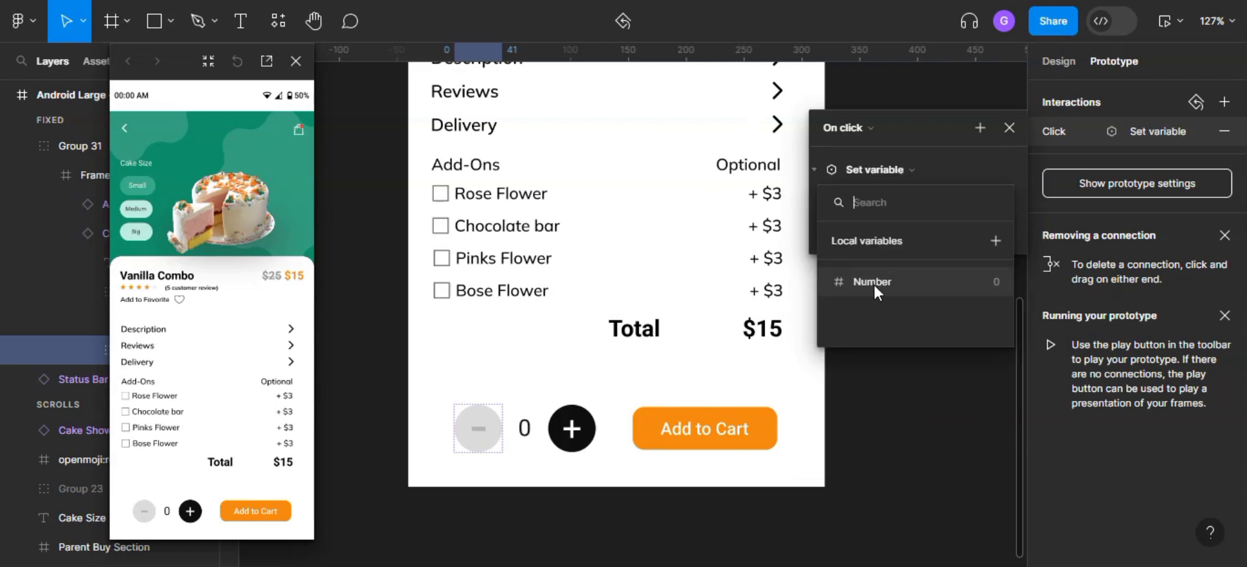
left_click(874, 284)
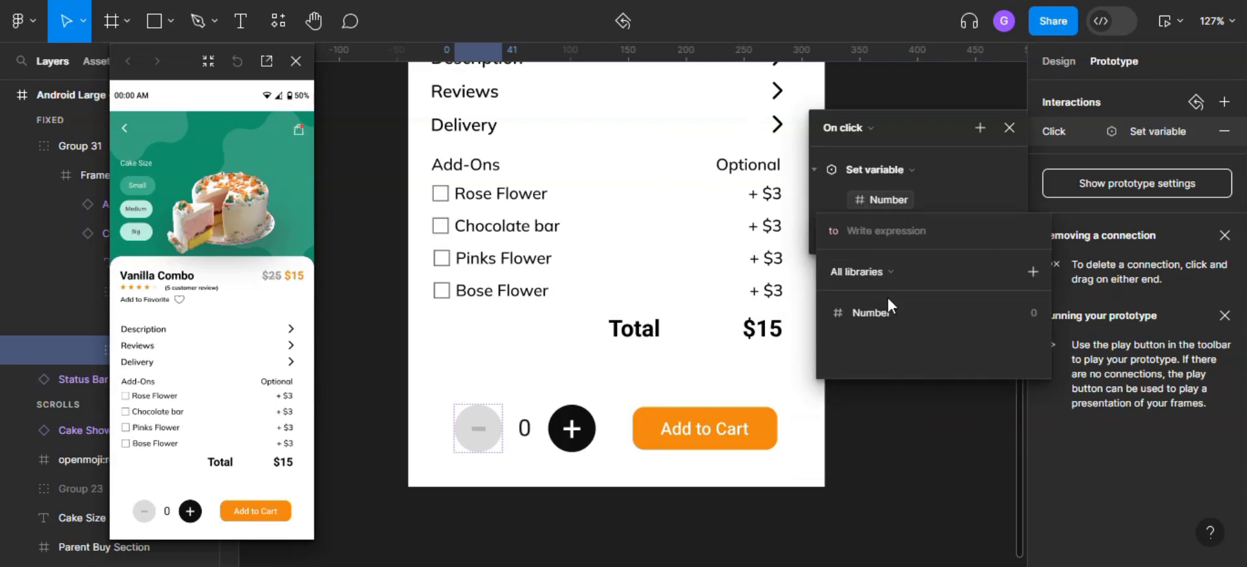
left_click(851, 311)
left_click(857, 343)
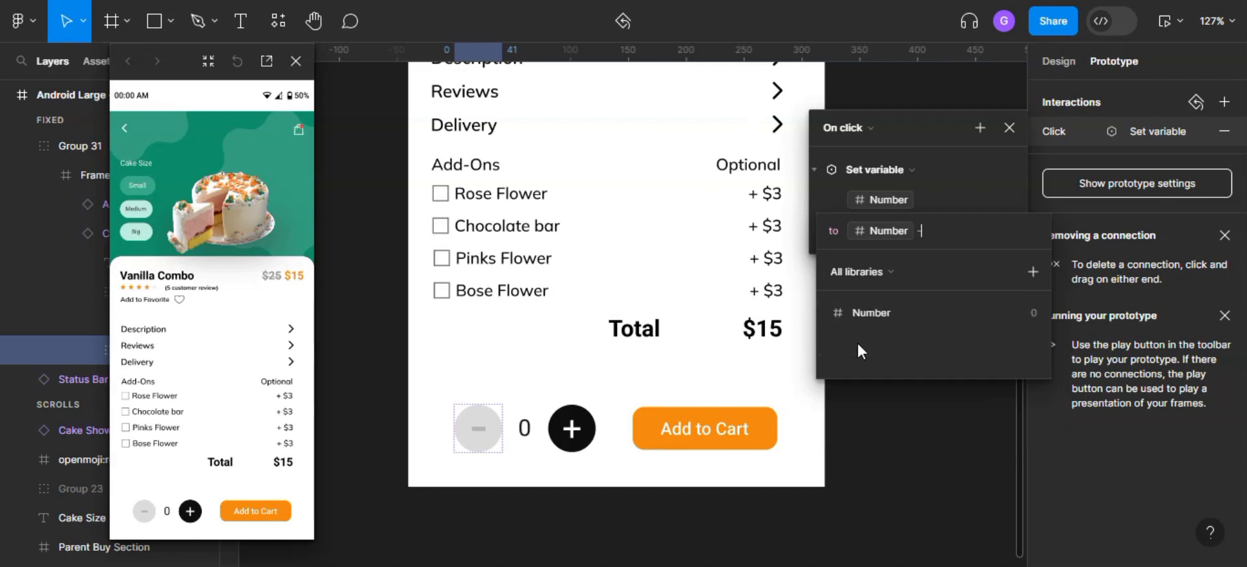
type("1")
key("Return")
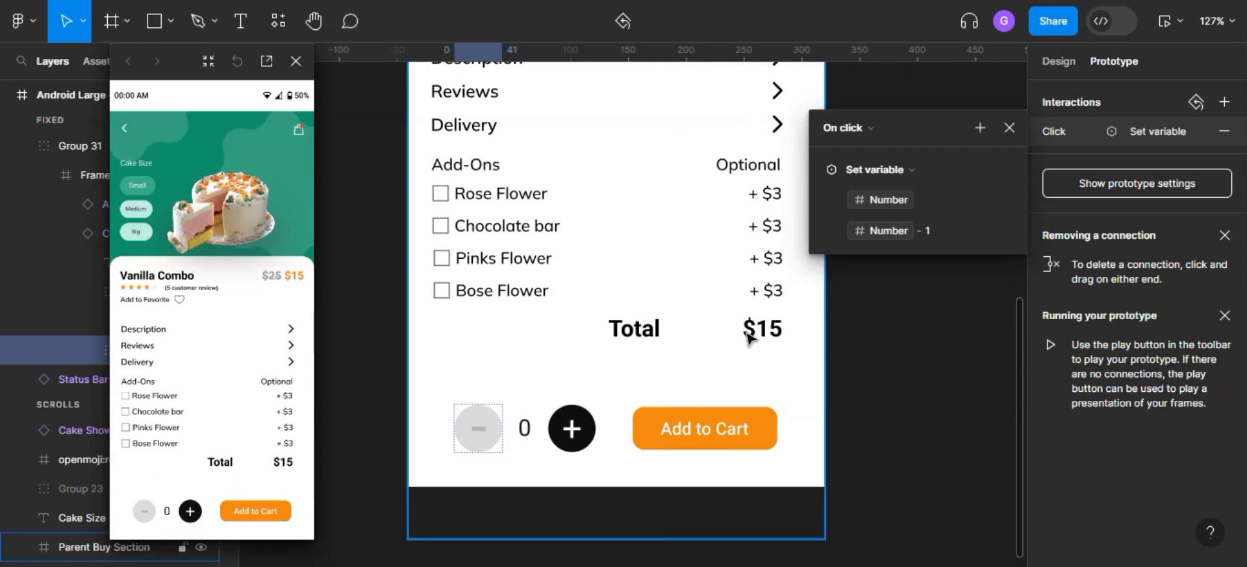
- Add a conditional action to the minus button's interaction with the condition Number > 0
left_click(981, 129)
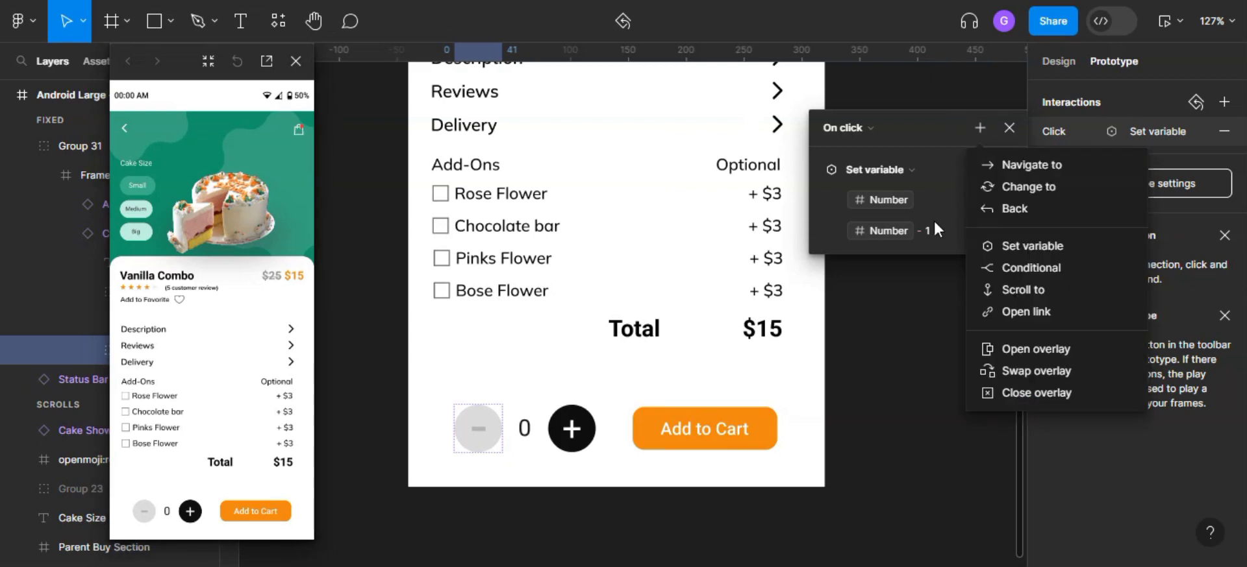
left_click(1053, 271)
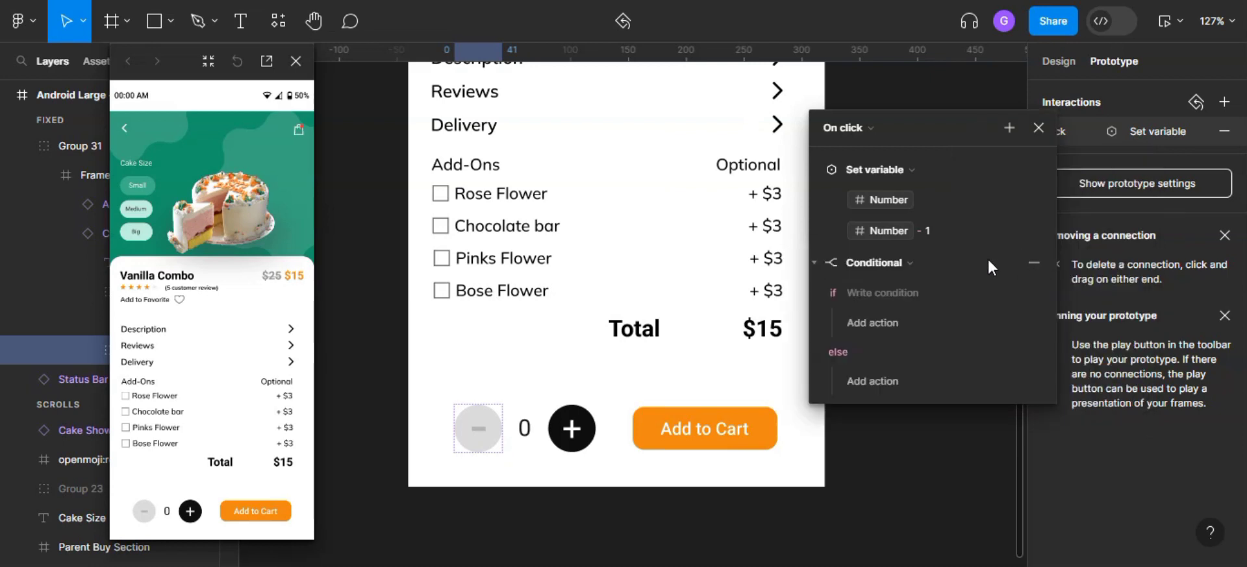
left_click(896, 295)
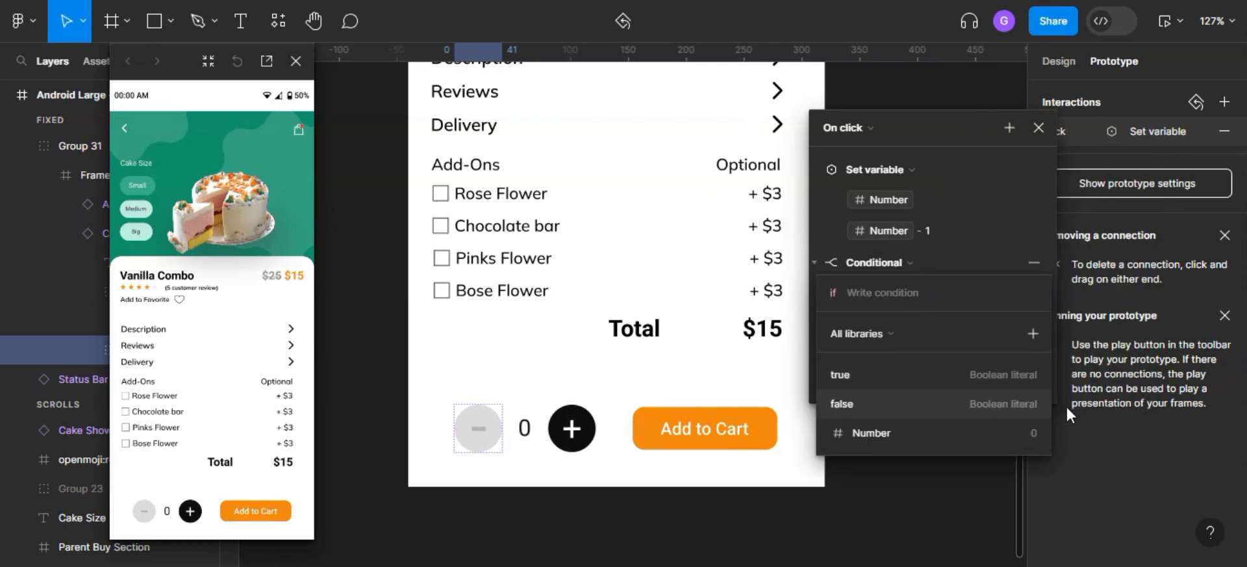
left_click(948, 434)
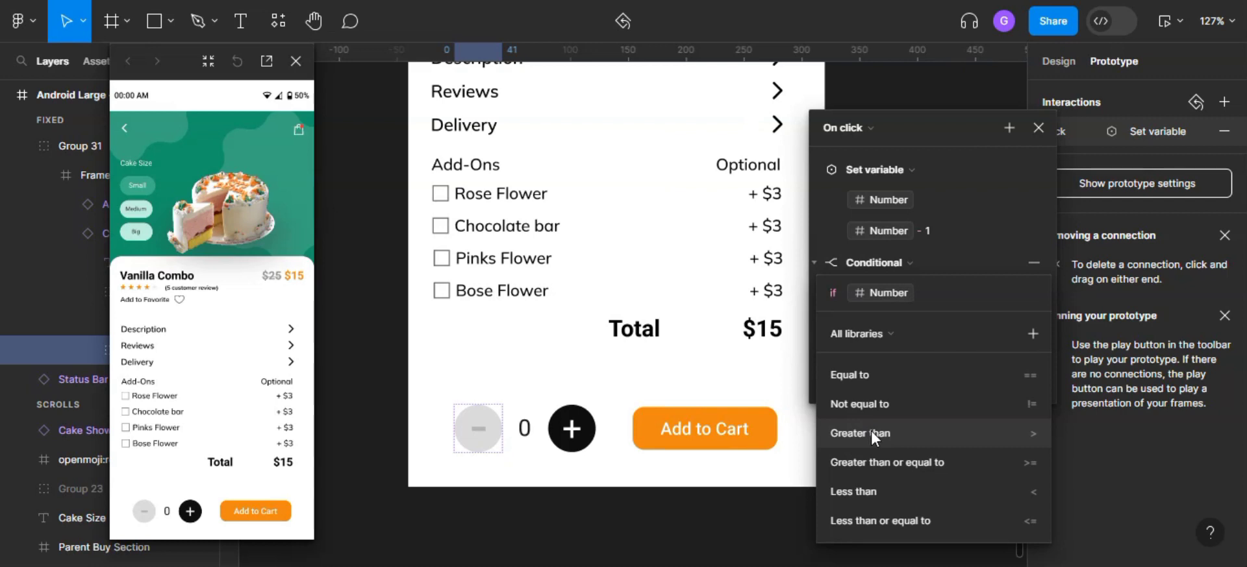
type(">")
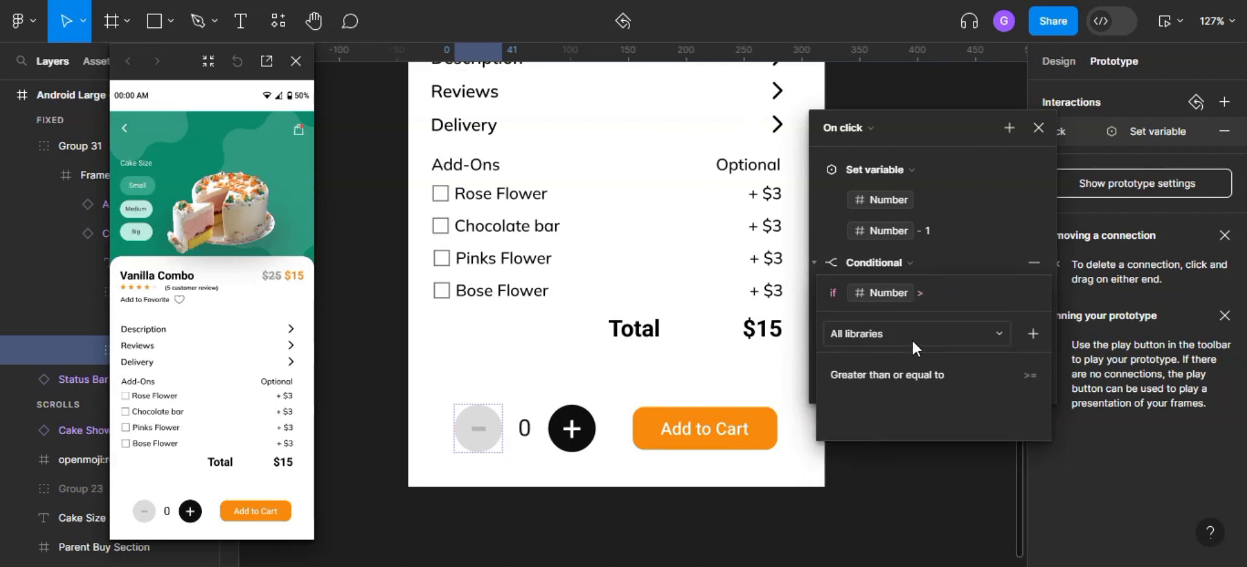
type(" 0")
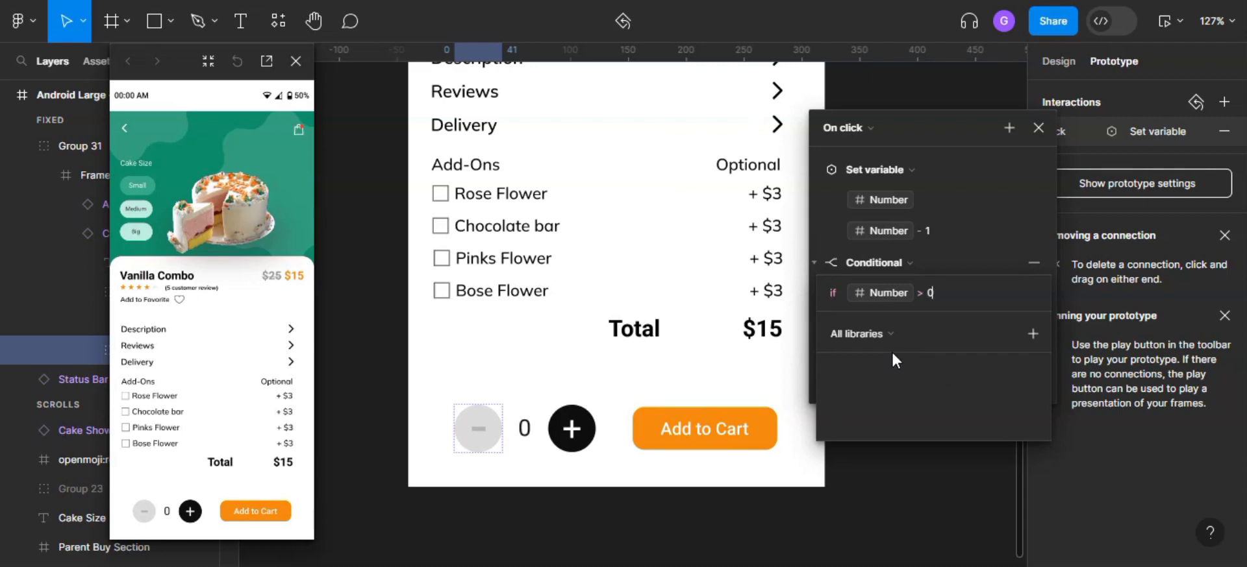
key("Return")
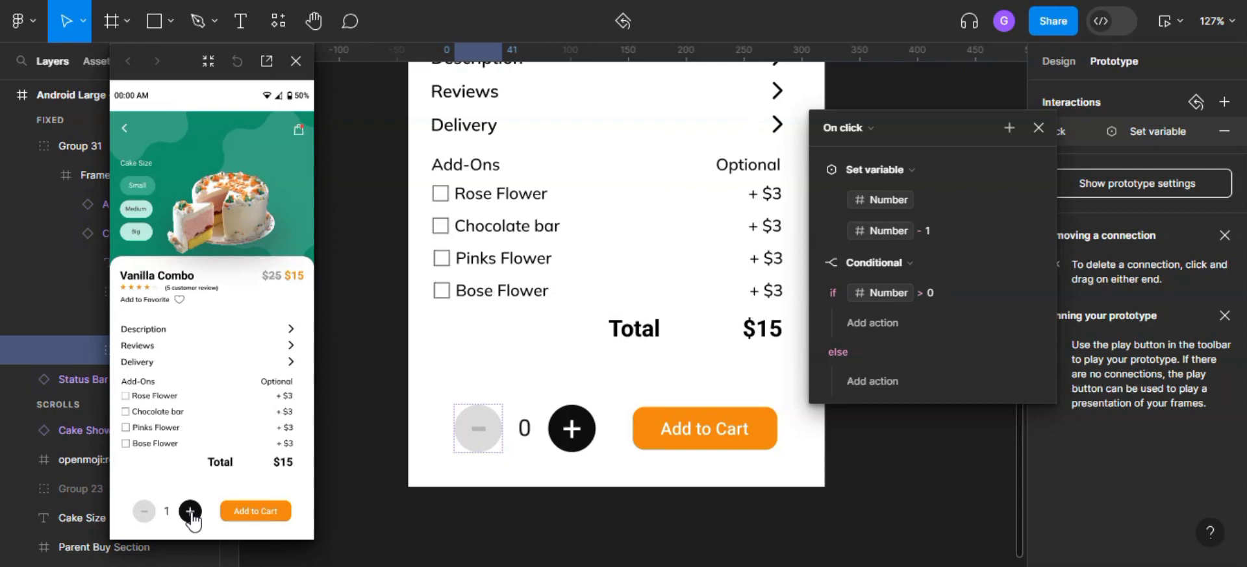
- Test the counter's minus and plus buttons in the preview with the empty conditional in place
left_click(144, 511)
left_click(144, 512)
left_click(144, 513)
left_click(144, 513)
left_click(144, 513)
left_click(144, 513)
left_click(192, 513)
left_click(191, 513)
- Collapse the minus button's Set variable action and move it under the conditional's if branch
left_click(817, 170)
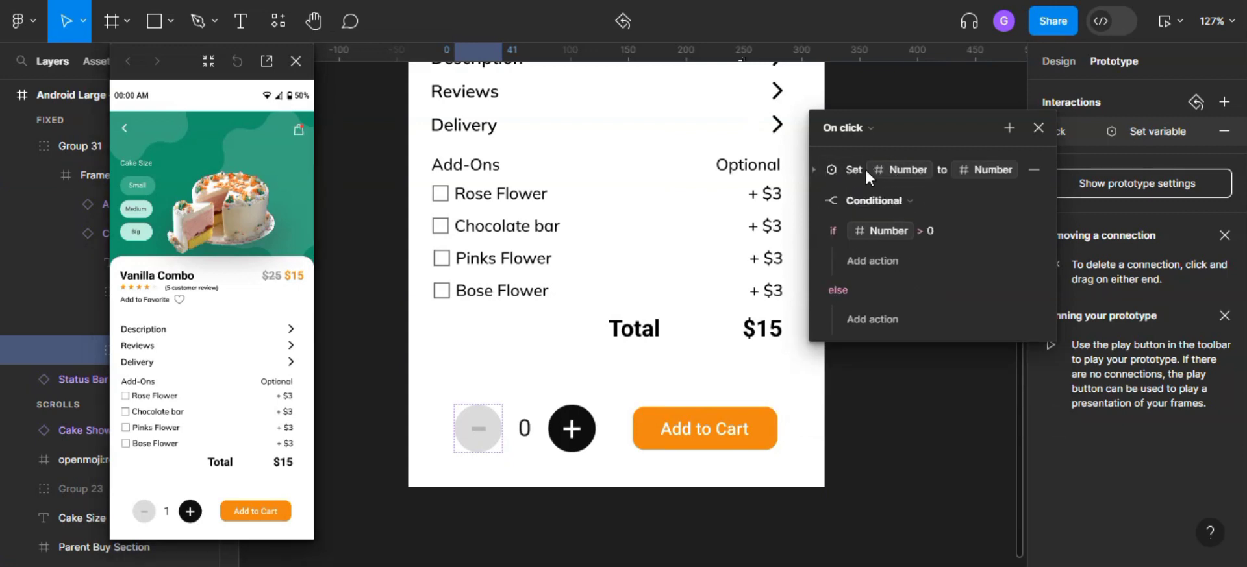
left_click_drag(831, 167, 903, 257)
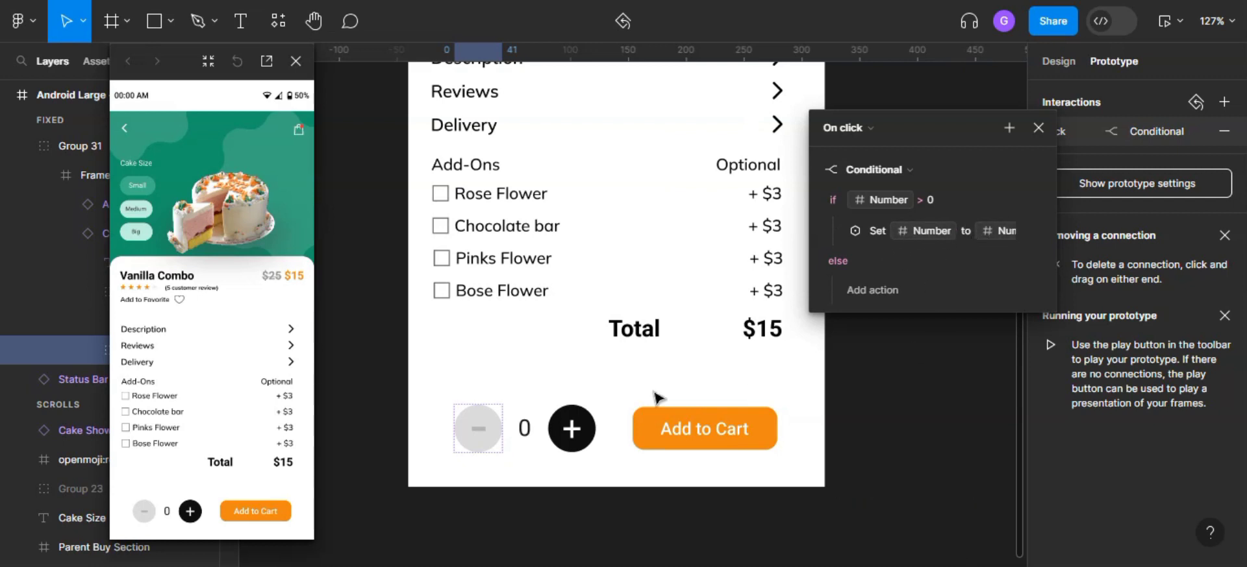
- Test raising and lowering the count in the preview, and close the minus button's interaction settings
double_click(191, 513)
left_click(191, 512)
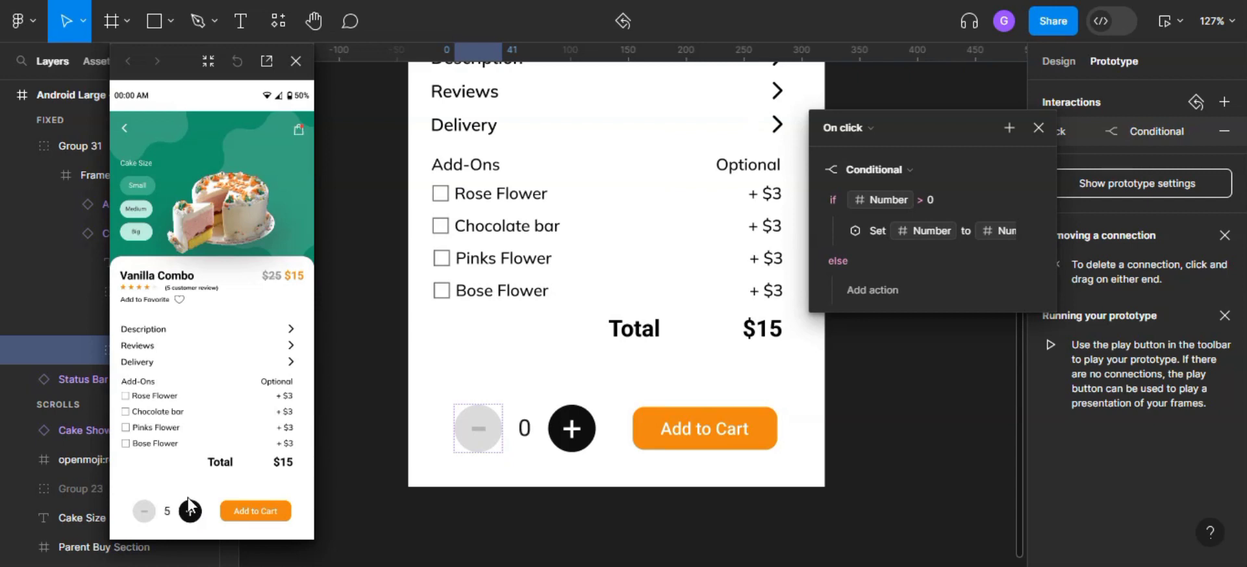
double_click(144, 513)
left_click(189, 513)
left_click(1038, 128)
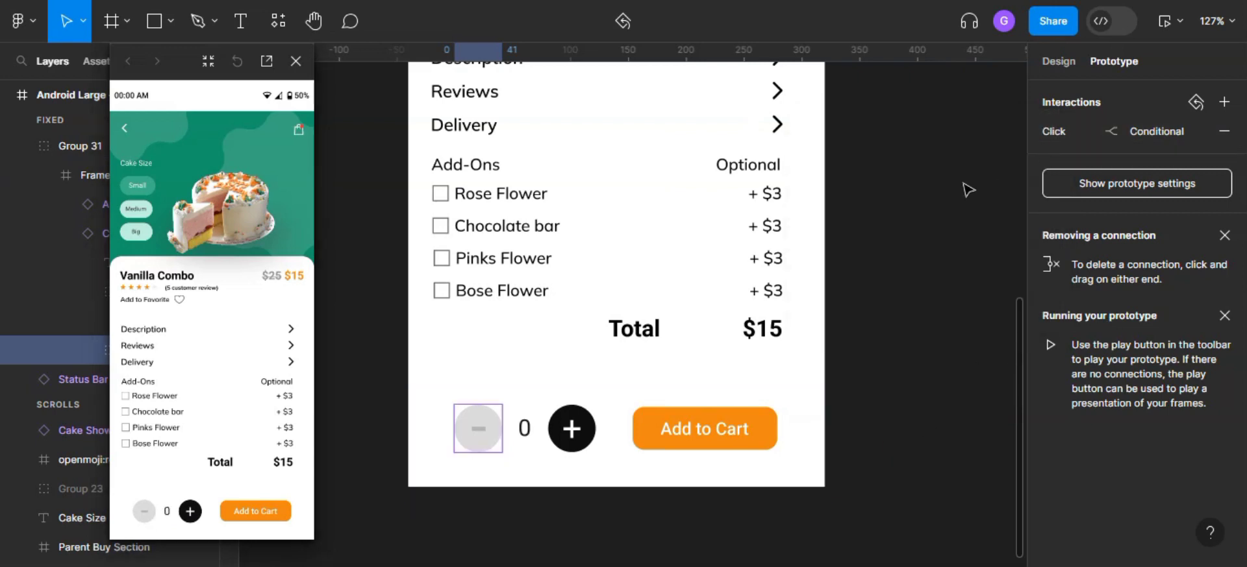